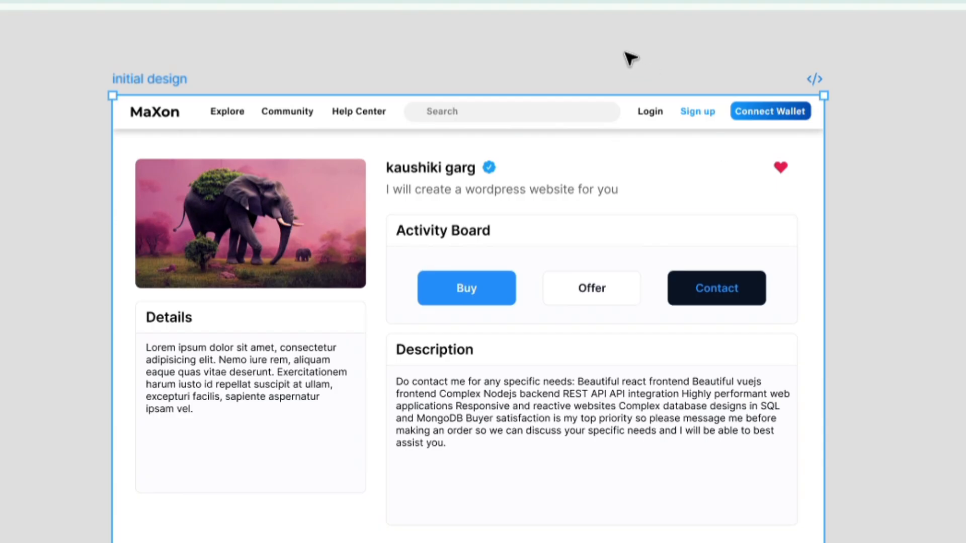
- Examine the initial design's header bar and compare the responsive and non responsive elephant cards
left_click(651, 130)
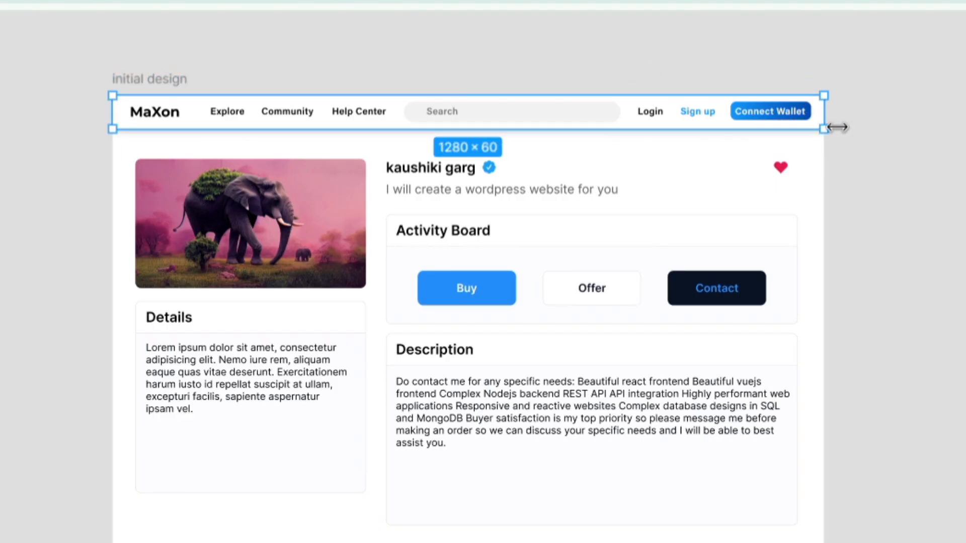
mouse_move(846, 130)
left_mouse_down()
mouse_move(509, 131)
mouse_move(746, 109)
mouse_move(841, 126)
left_mouse_up()
left_click(880, 207)
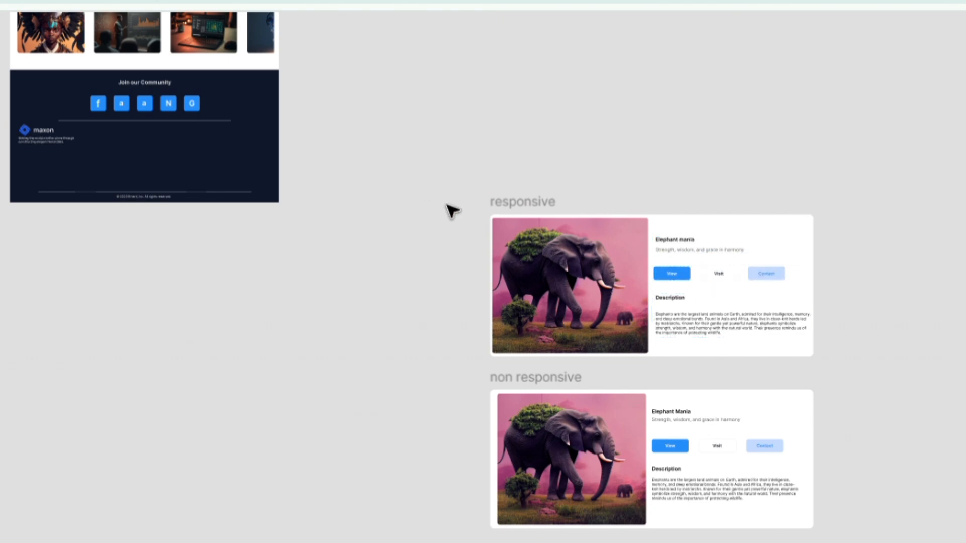
left_click(501, 215)
left_click(873, 296)
scroll(875, 260, "up", 5)
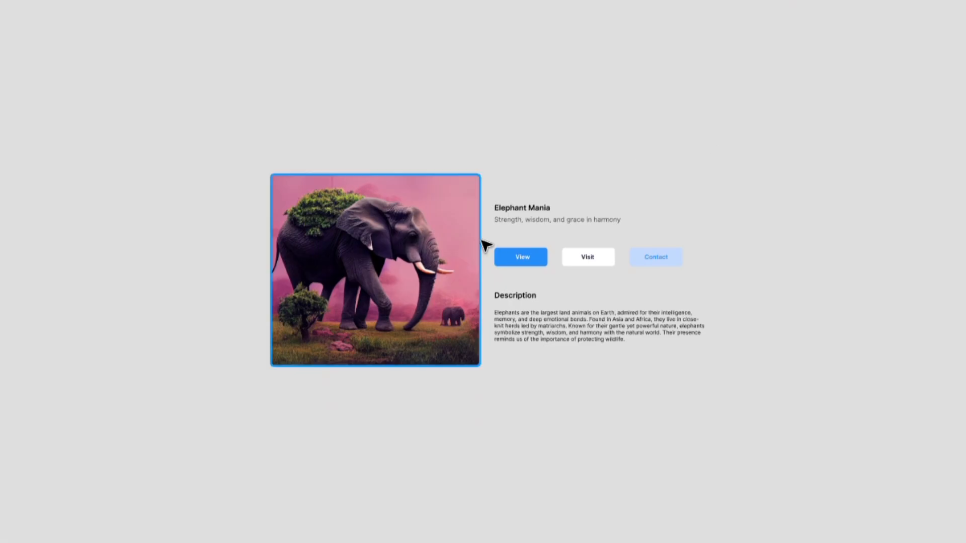
- Move the elephant image slightly left to widen the gap between it and the text
left_click(446, 234)
key("alt")
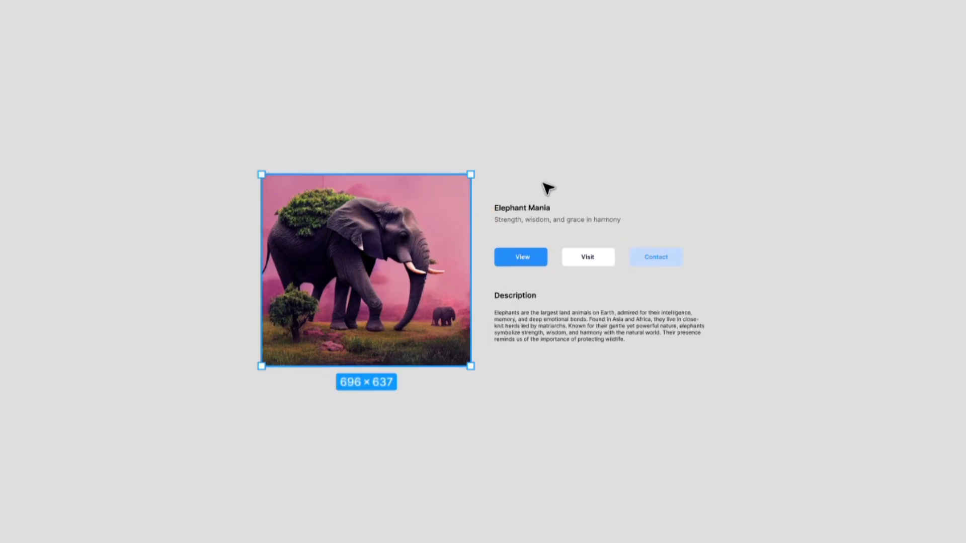
left_click(548, 187)
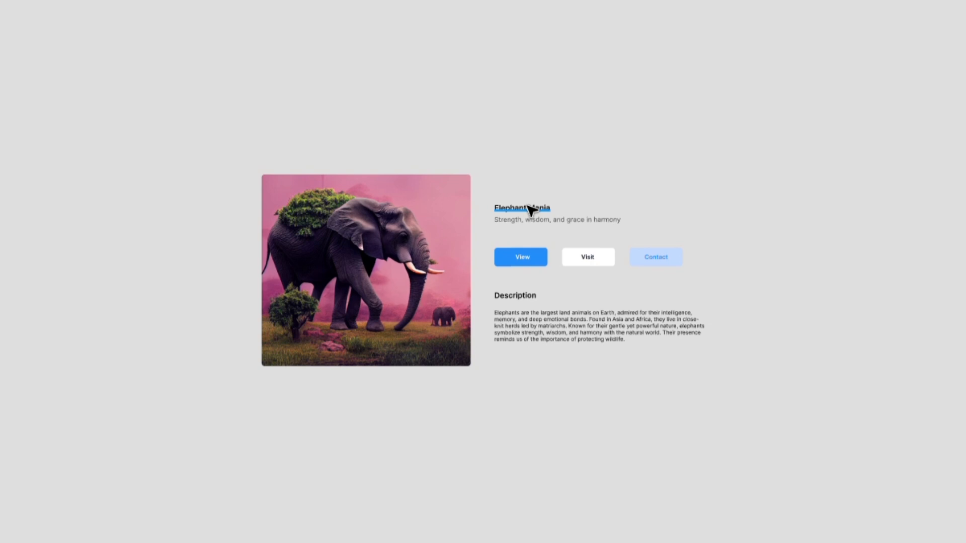
scroll(529, 207, "up", 3)
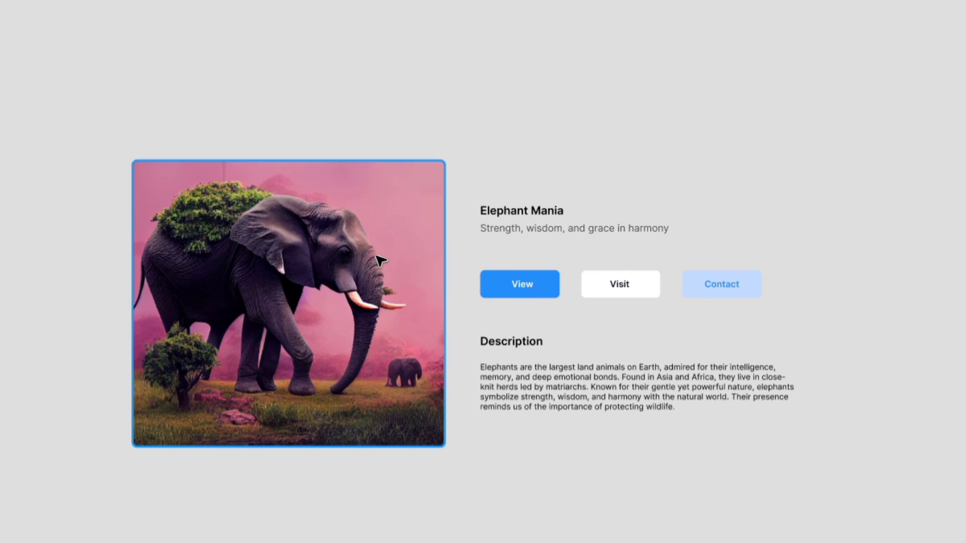
left_click(394, 259)
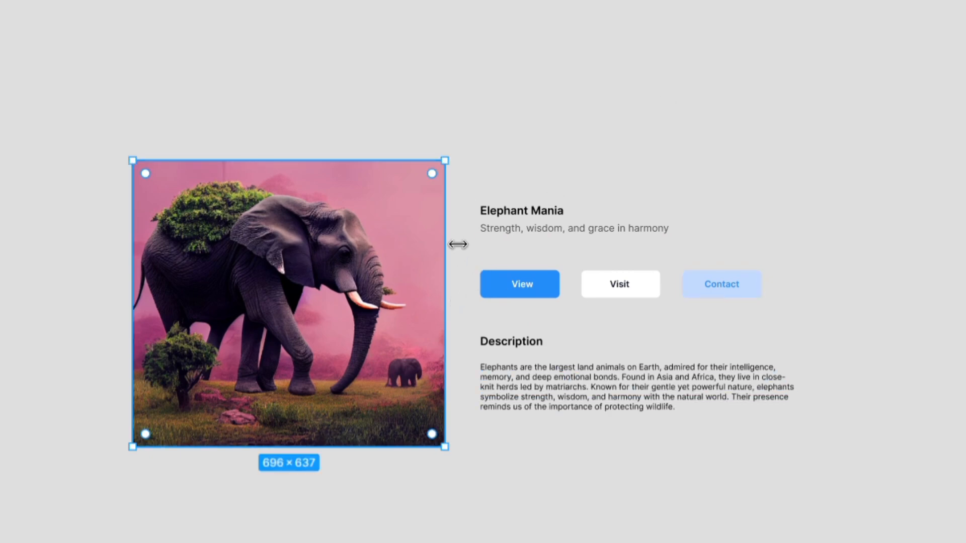
left_click(523, 173)
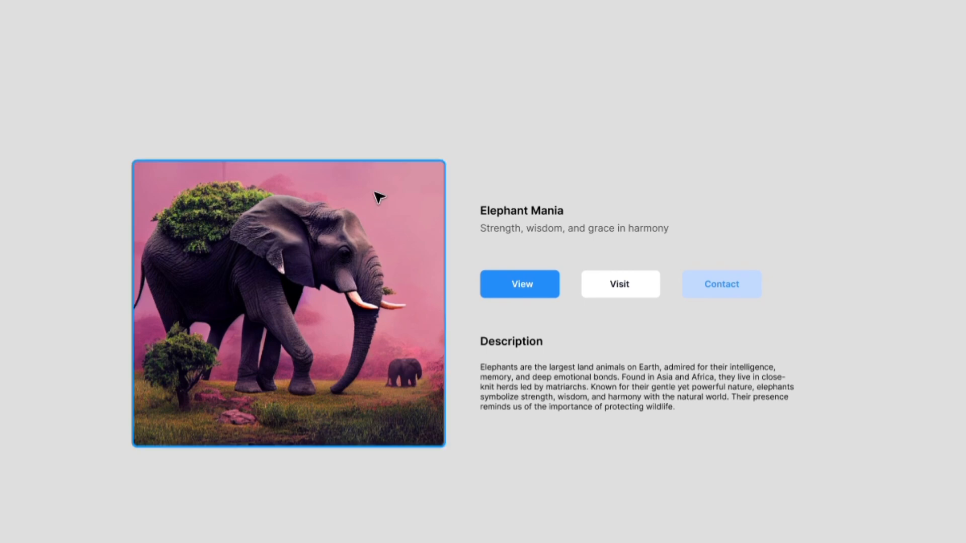
- Wrap the Elephant Mania title in an auto layout frame and set the text's width to Fill container
left_click(513, 220)
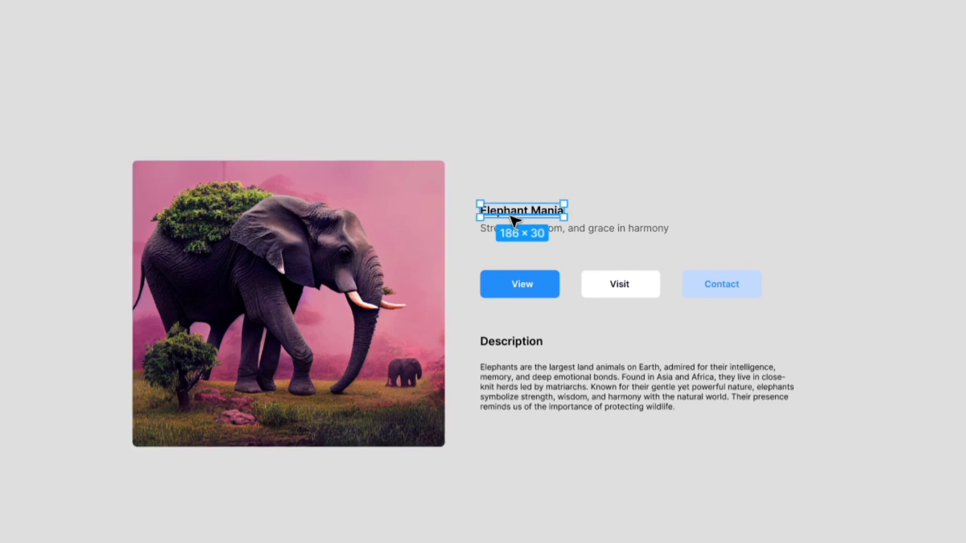
key("shift+a")
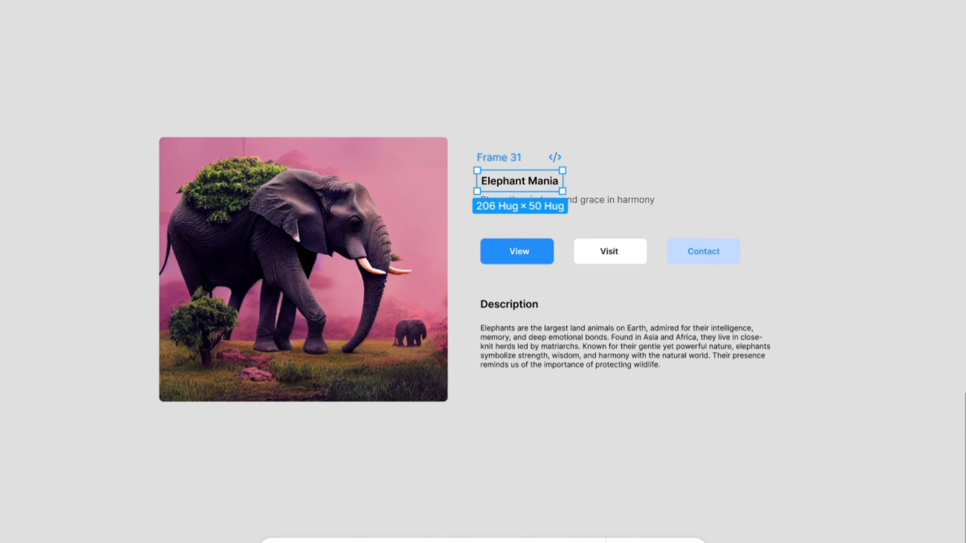
left_click(534, 189)
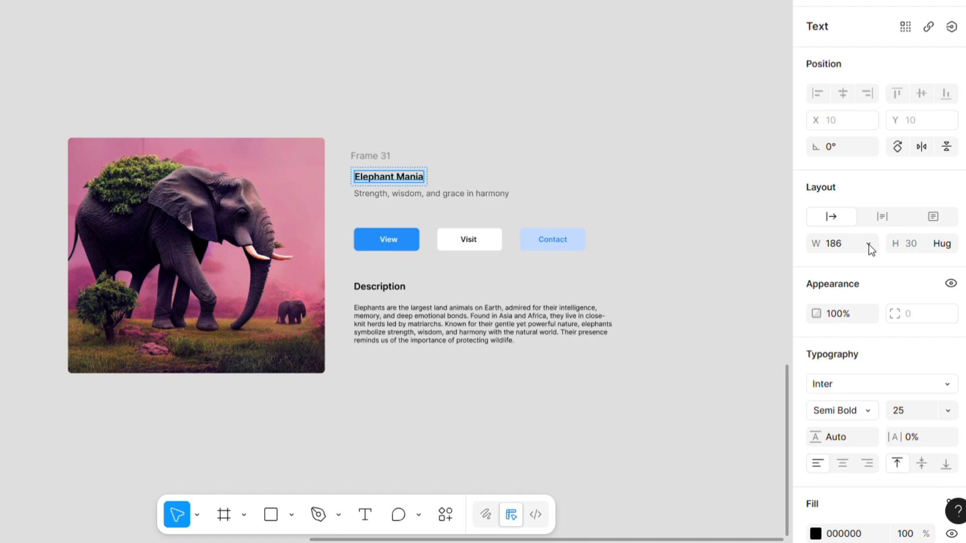
left_click(868, 245)
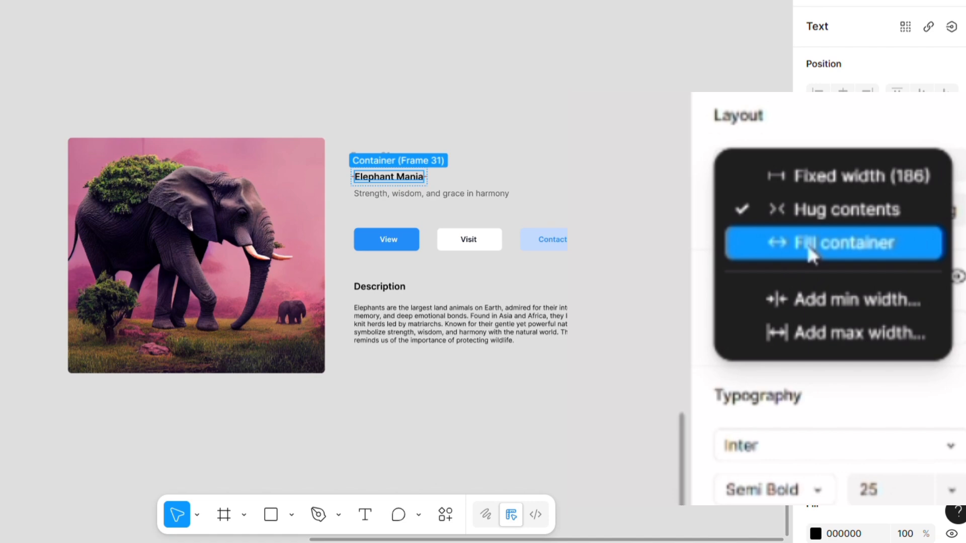
left_click(861, 264)
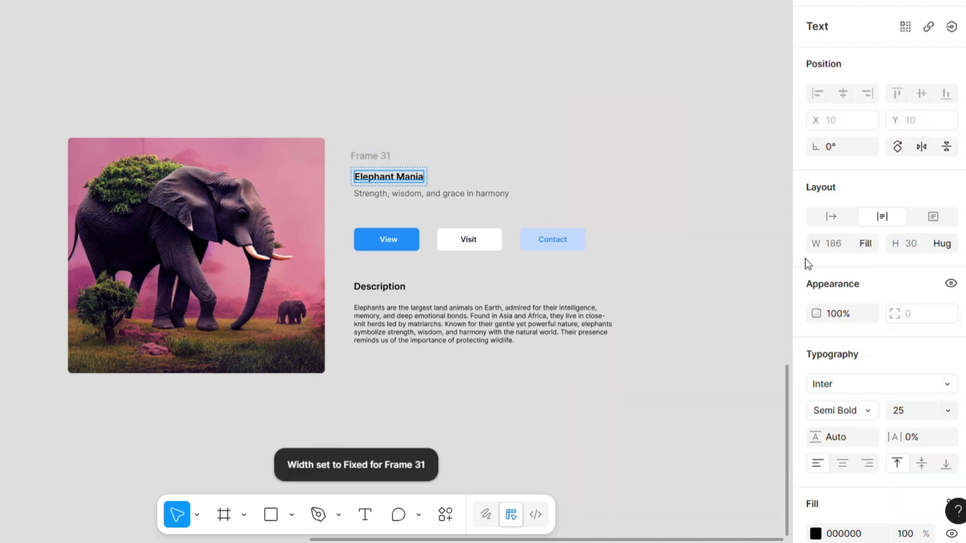
- Wrap the "Strength, wisdom, and grace in harmony" subtitle in an auto layout frame and set the text's width to Fill container
left_click(454, 195)
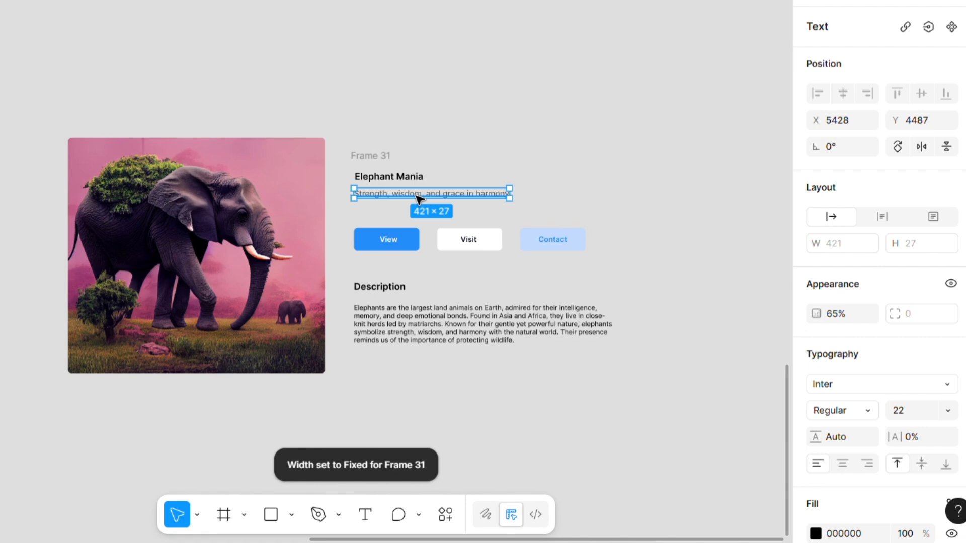
key("shift+a")
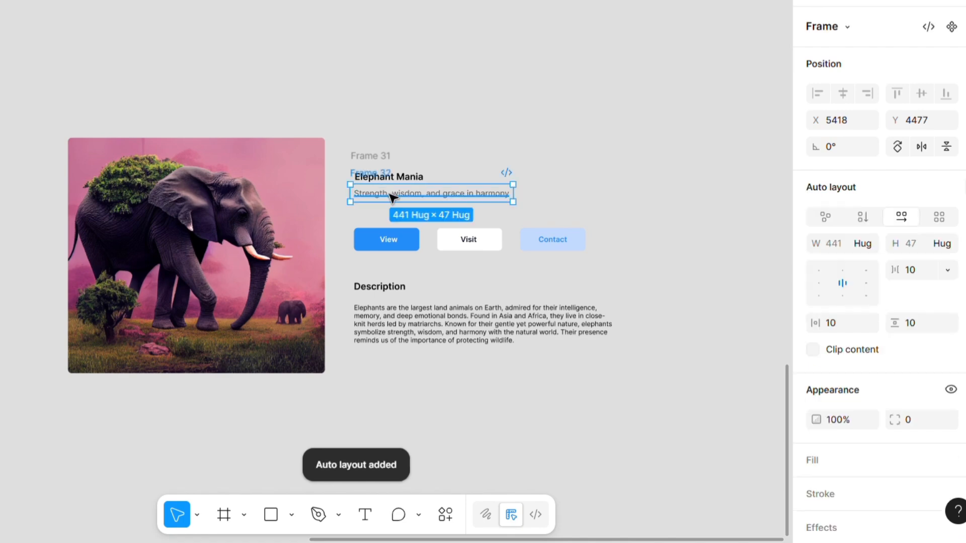
left_click(413, 198)
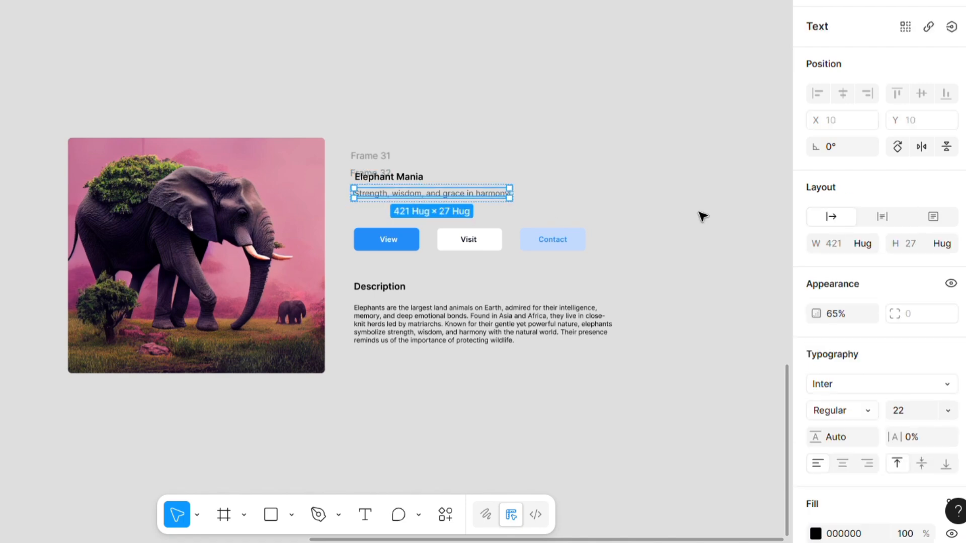
left_click(867, 244)
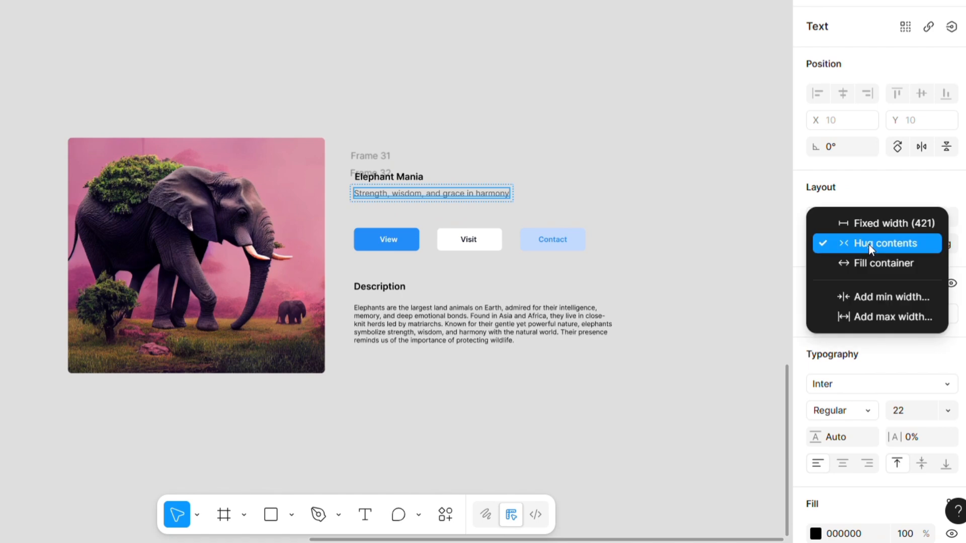
left_click(869, 258)
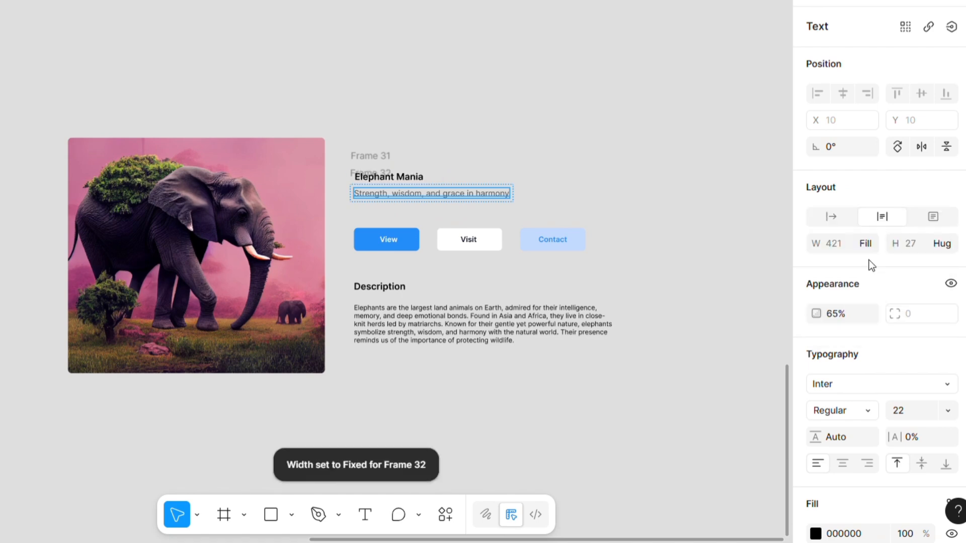
left_click(463, 160)
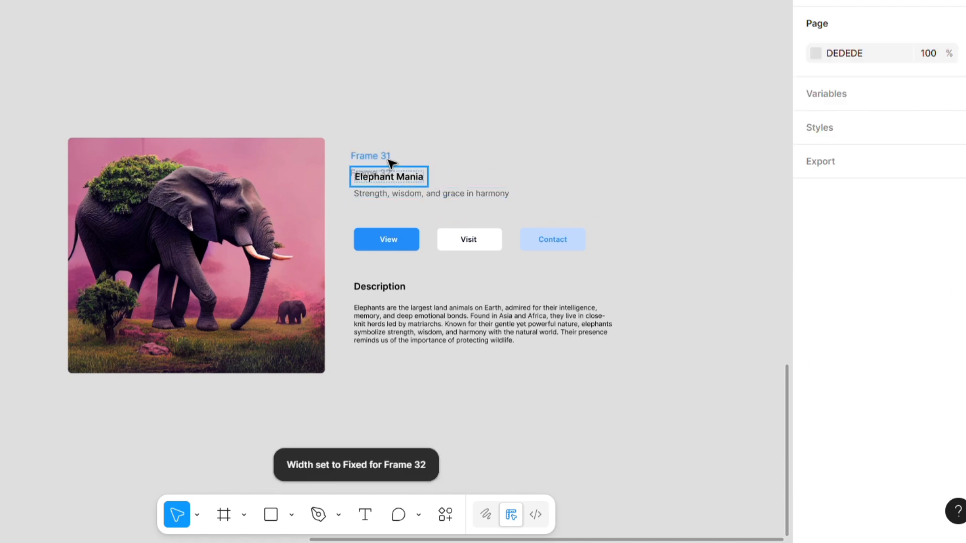
- Combine the title and subtitle frames into one vertical auto layout frame
left_click(415, 184)
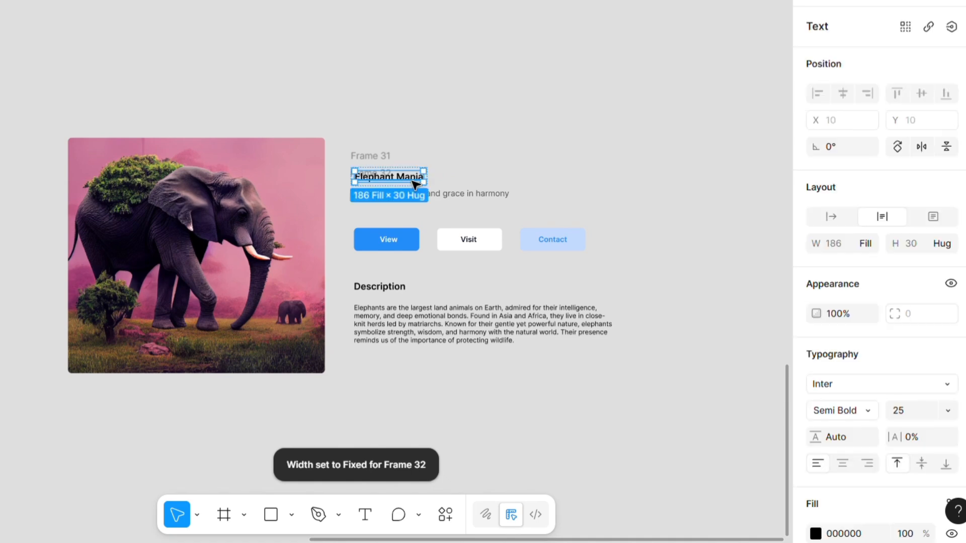
left_click(593, 168)
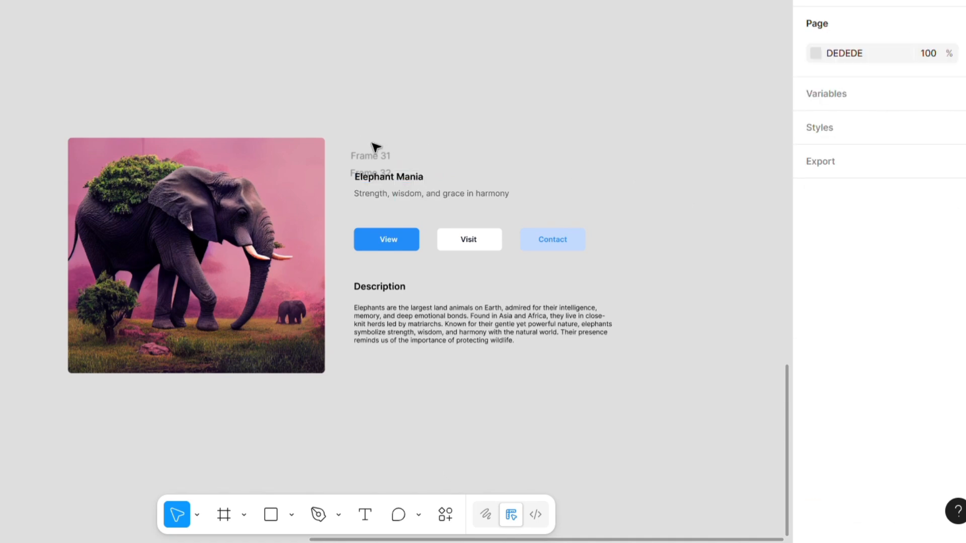
left_click_drag(372, 145, 549, 220)
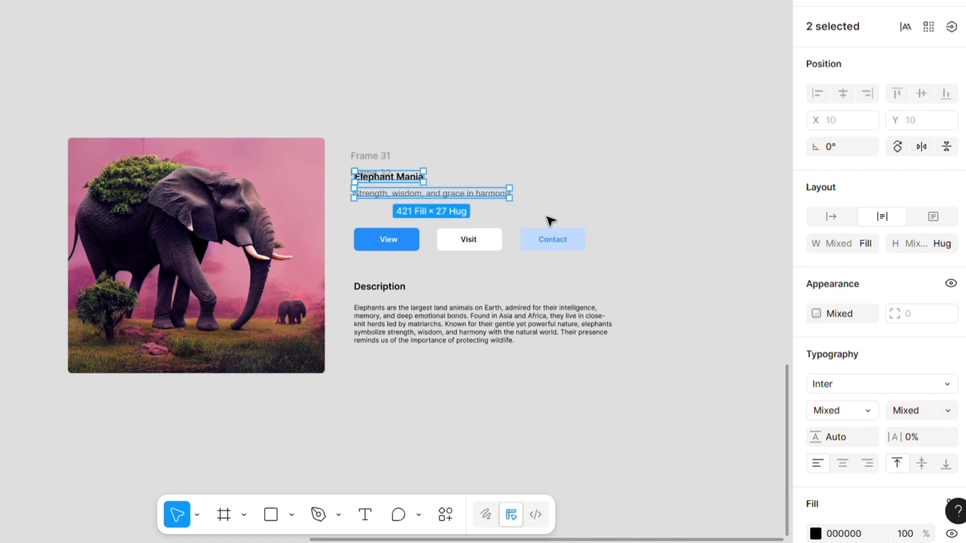
left_click_drag(539, 164, 356, 226)
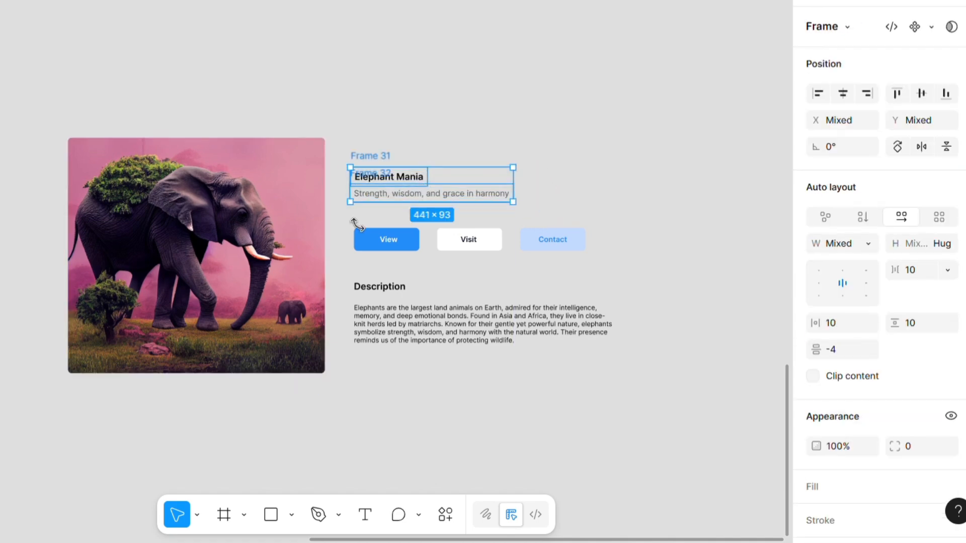
key("shift+a")
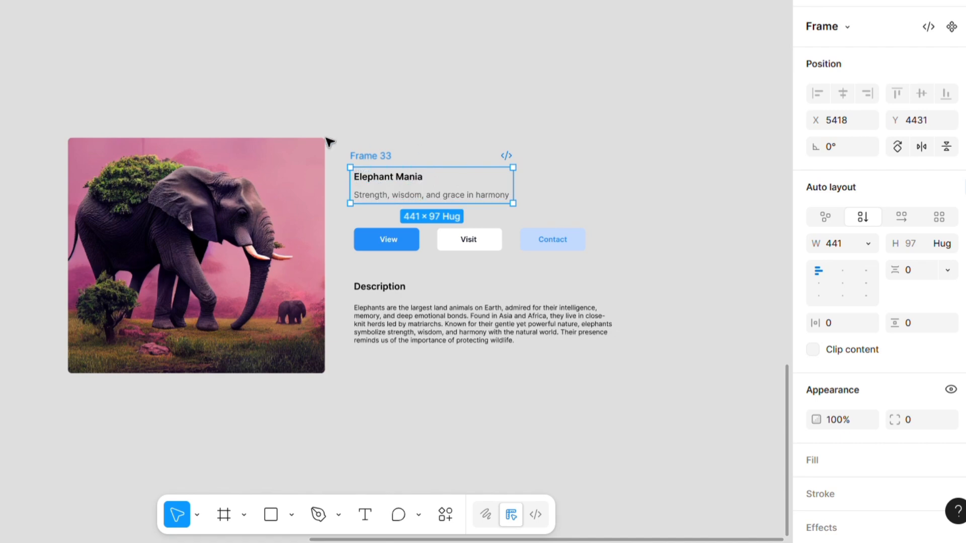
left_click(461, 159)
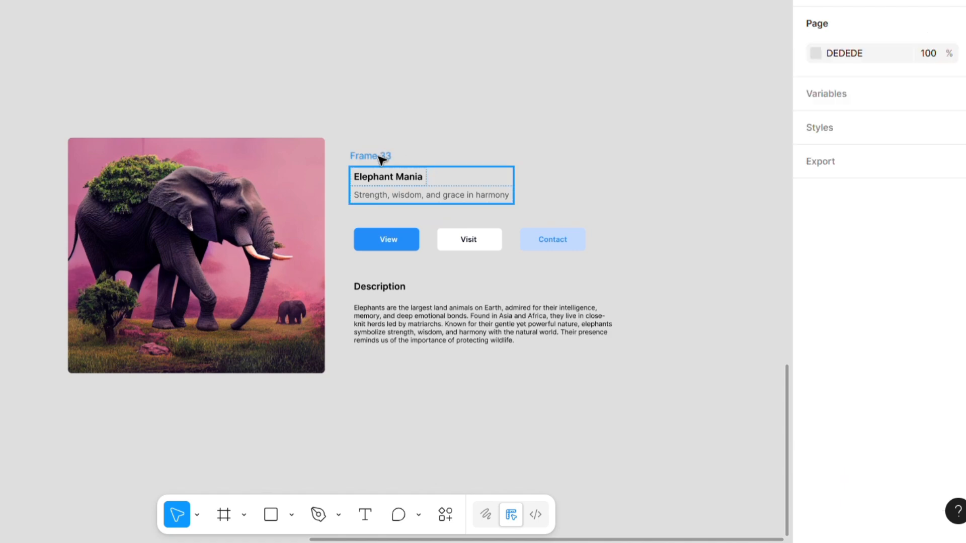
- Set the widths of the title and subtitle frames inside their parent frame to Fill container
left_click(387, 175)
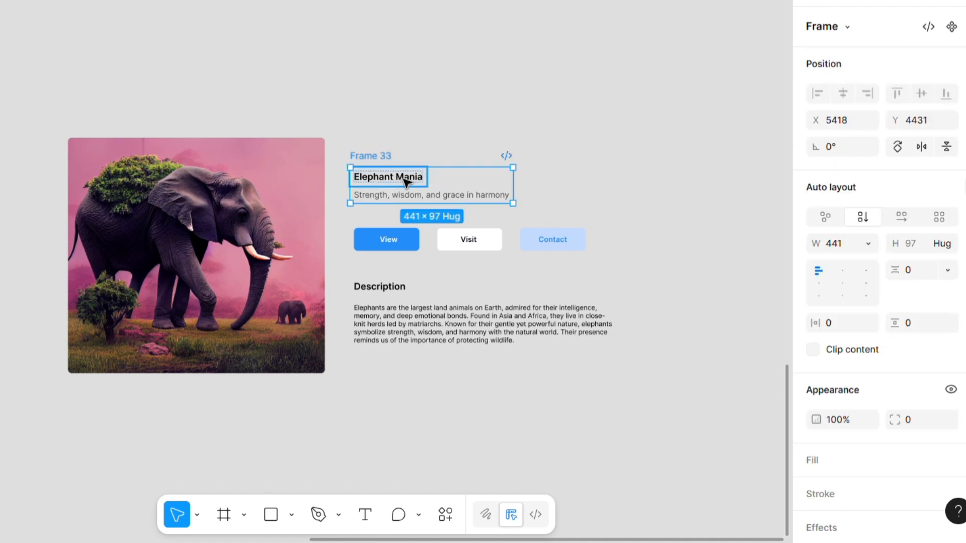
left_click(405, 181)
key("shift+a")
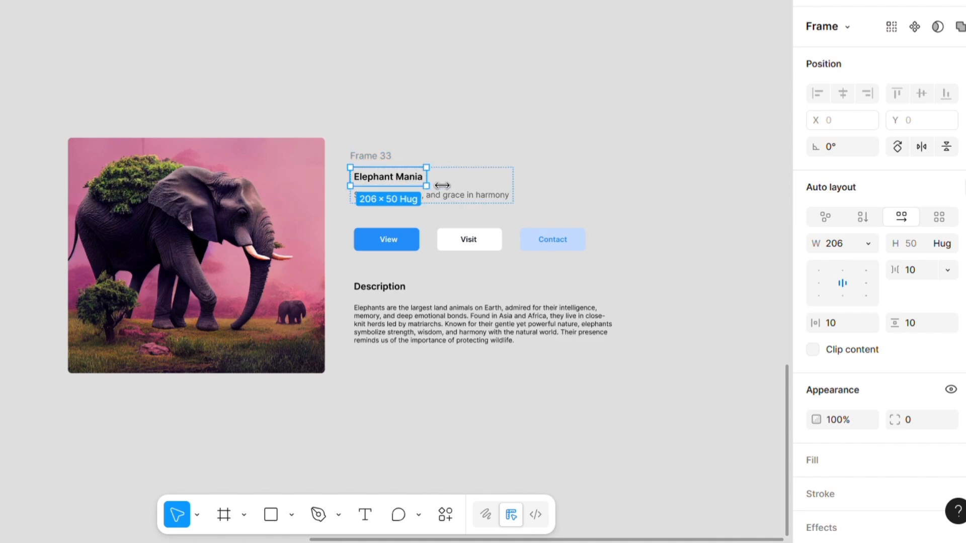
left_click(870, 245)
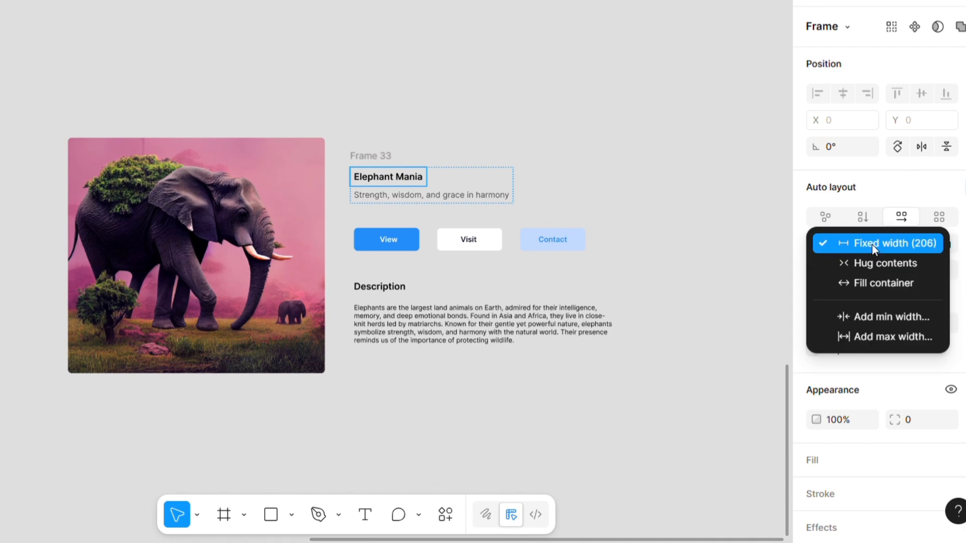
left_click(870, 285)
left_click(607, 193)
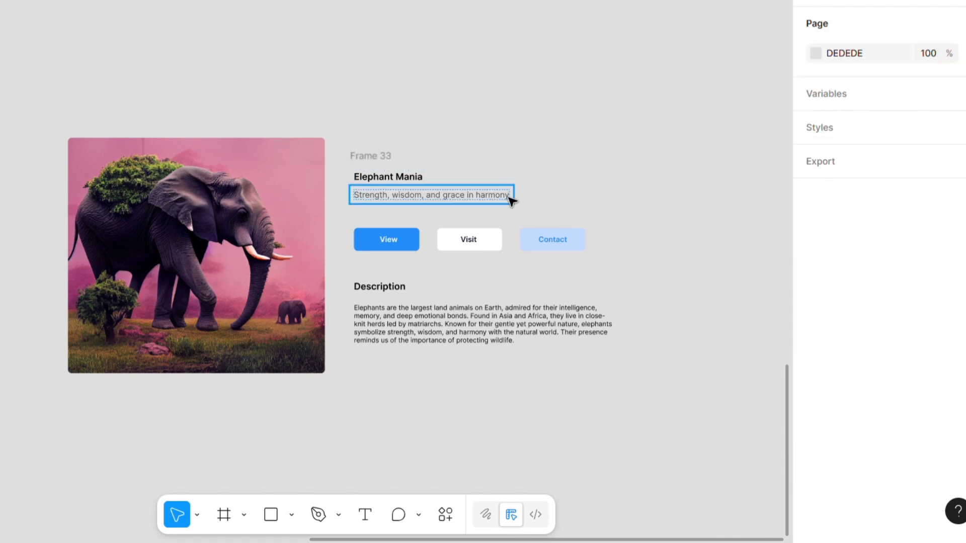
left_click(492, 200)
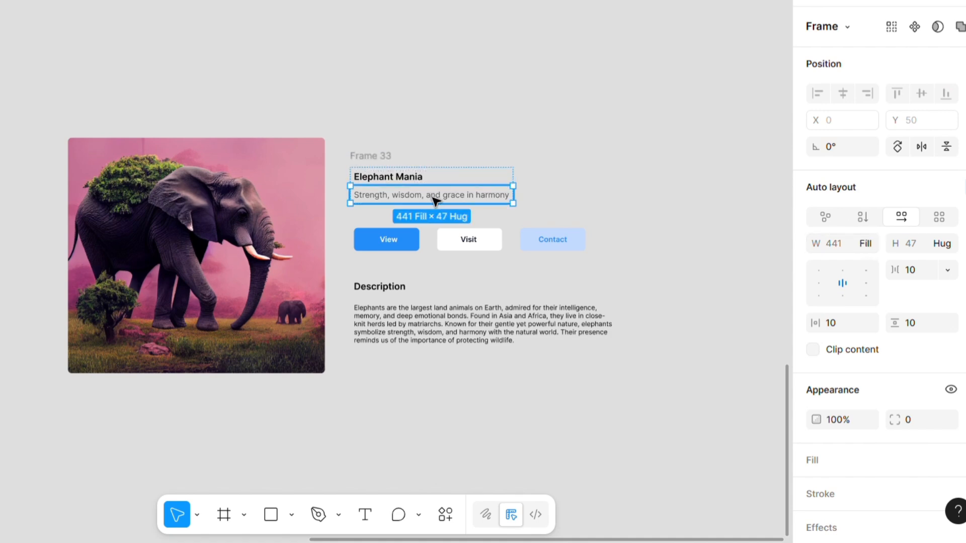
left_click(530, 171)
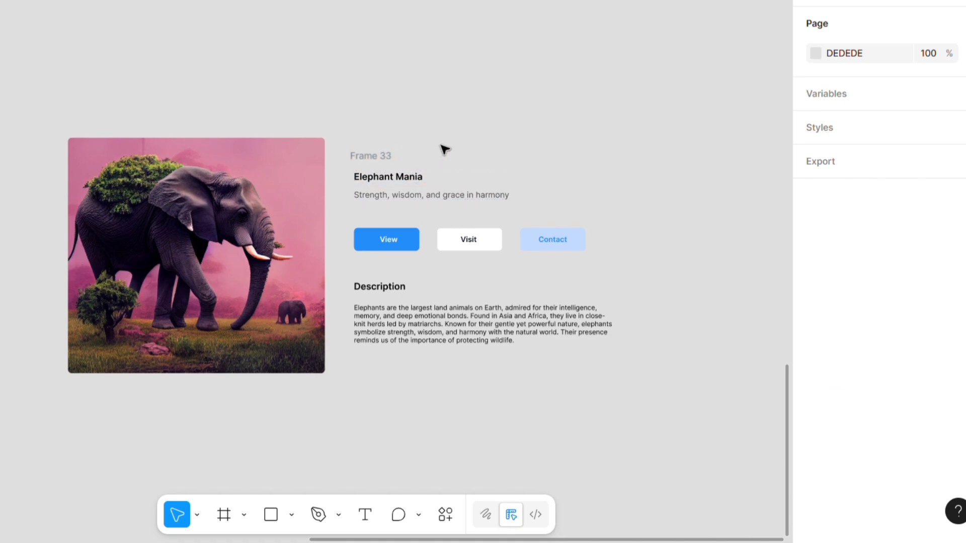
- Wrap the blue View button rectangle in its own auto layout frame
left_click(411, 240)
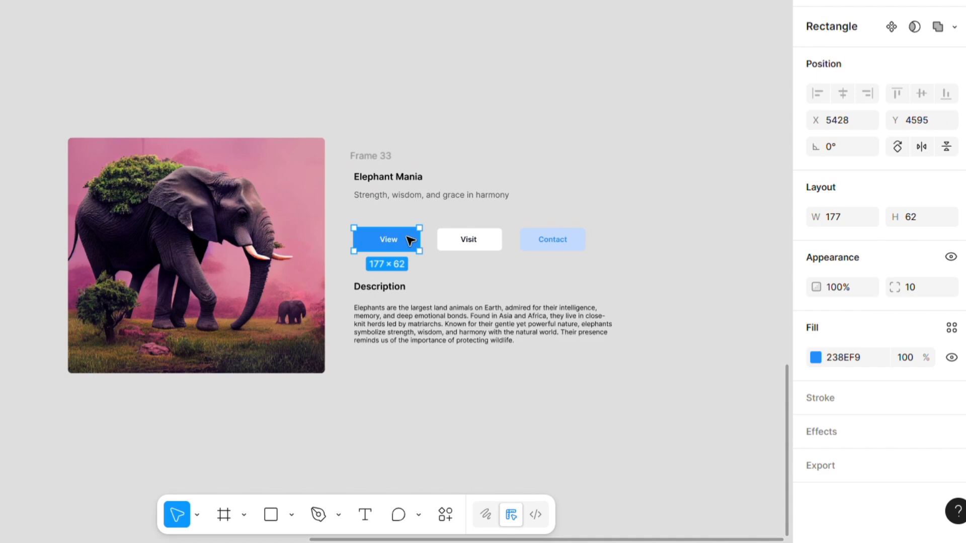
left_click(526, 223)
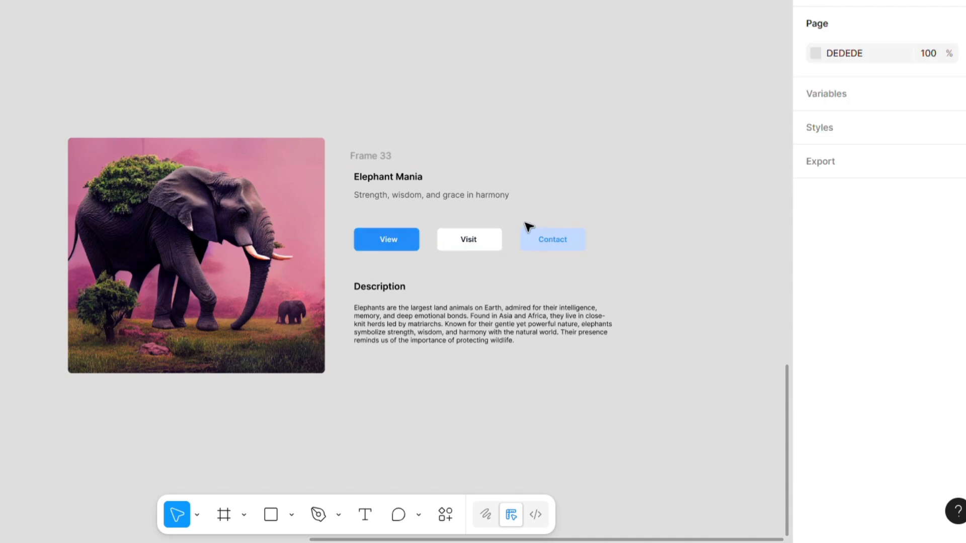
left_click(417, 243)
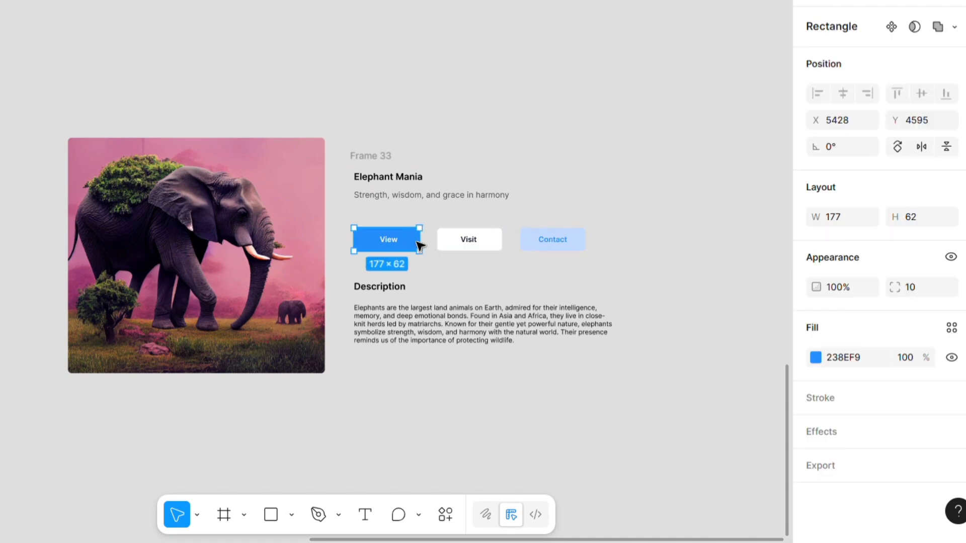
key("shift+a")
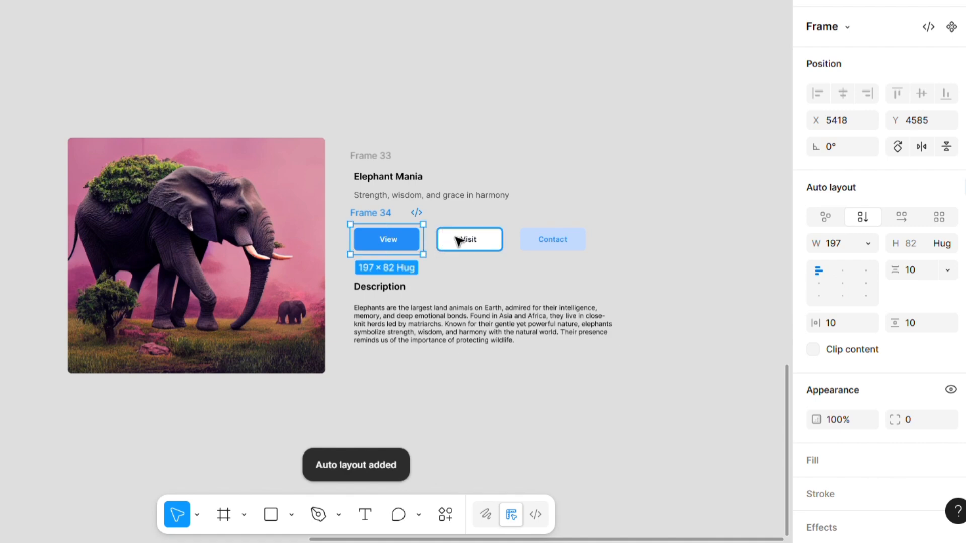
- Wrap the Visit and Contact button rectangles each in their own auto layout frame
left_click(460, 241)
key("shift+a")
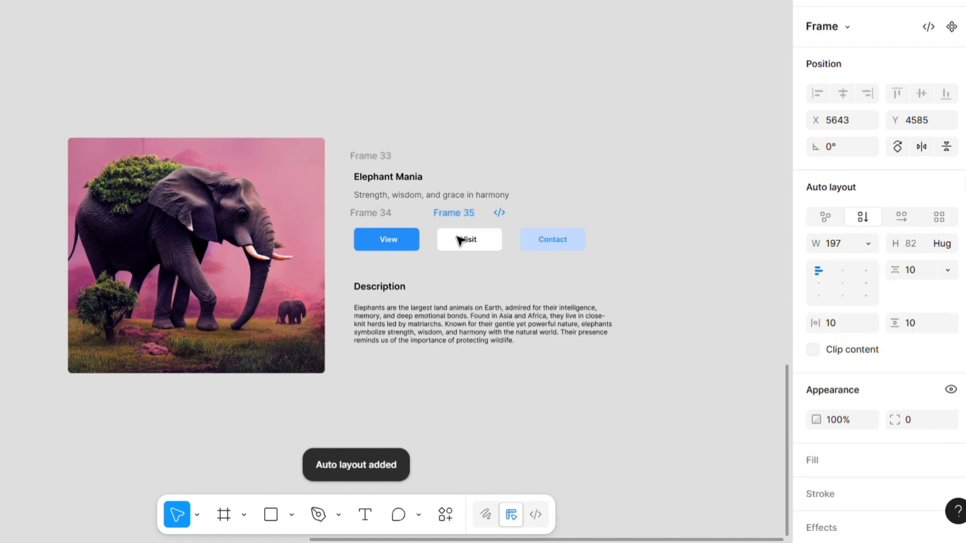
left_click(534, 242)
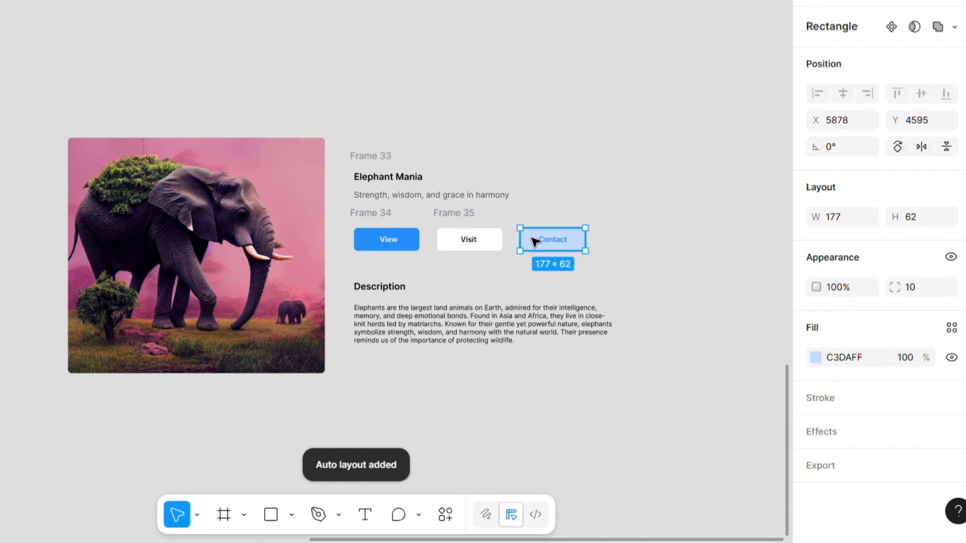
key("shift+a")
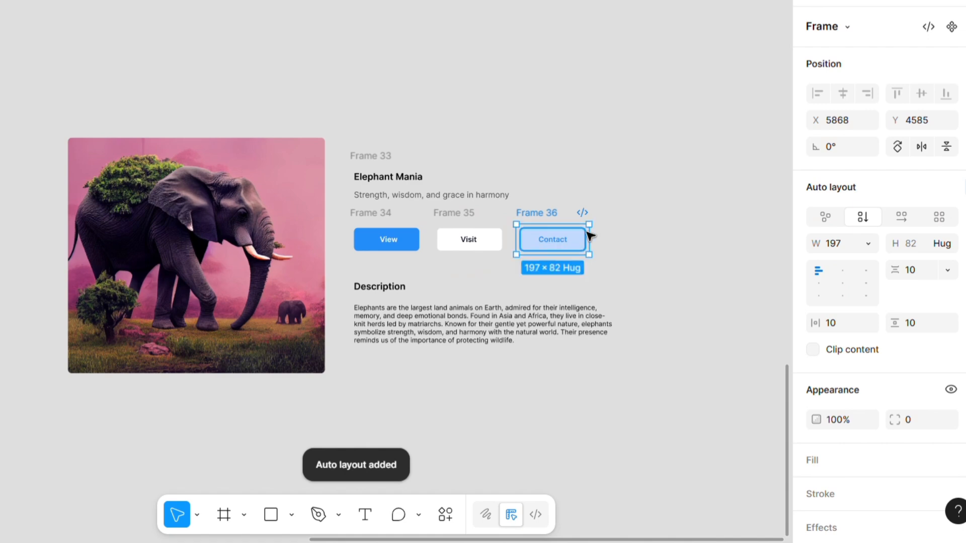
- Combine the three button frames and their labels into one horizontal auto layout frame
left_click(621, 215)
left_click_drag(614, 209, 359, 274)
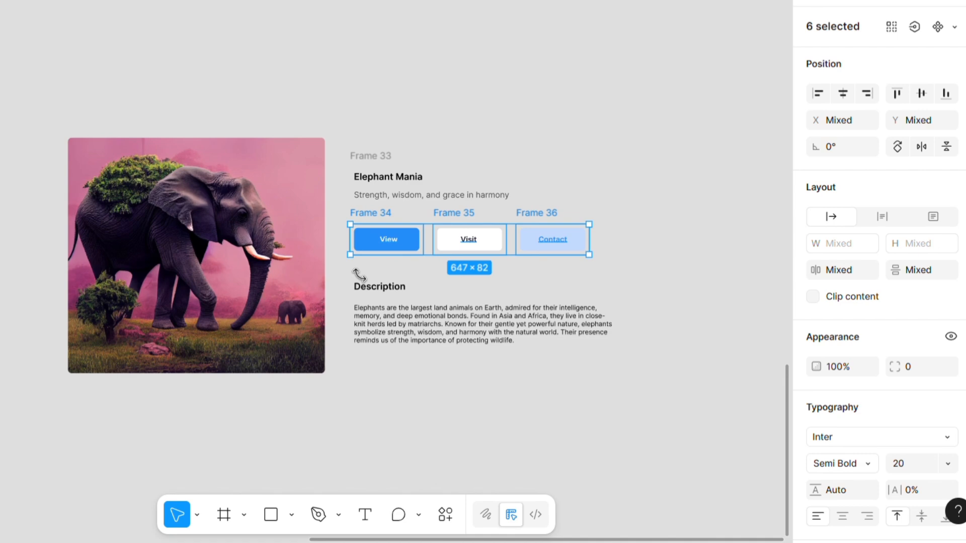
key("shift+a")
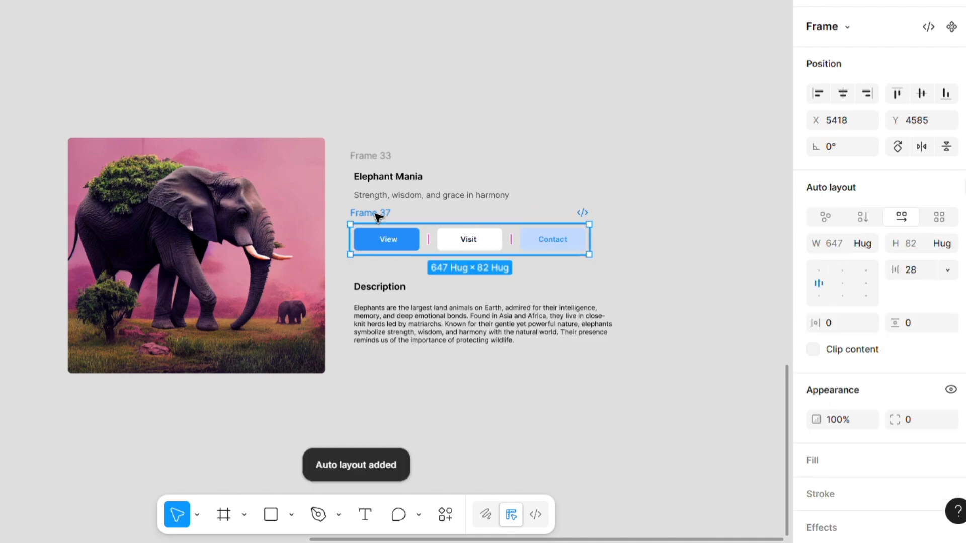
left_click(544, 201)
- Turn on wrapping for the button row frame and widen it to about 674
left_click(381, 223)
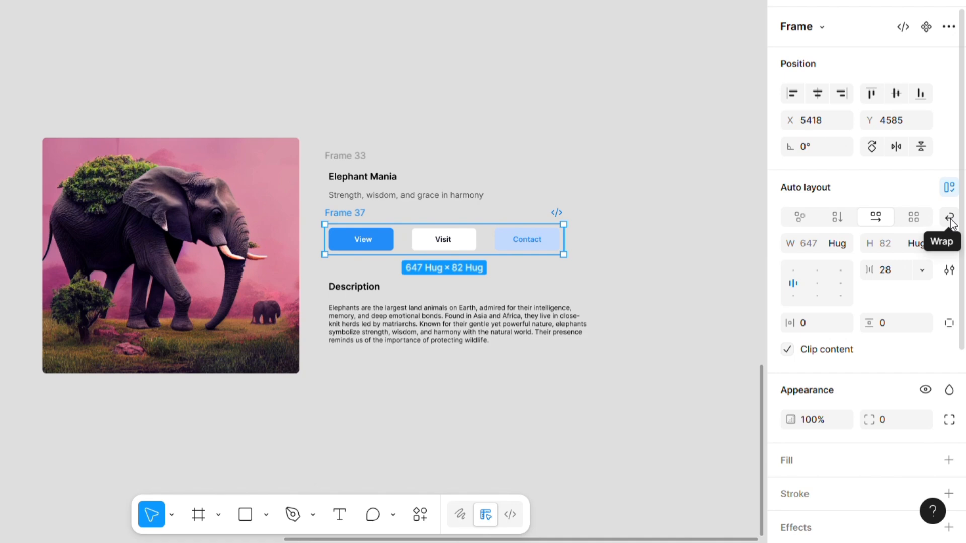
left_click(950, 219)
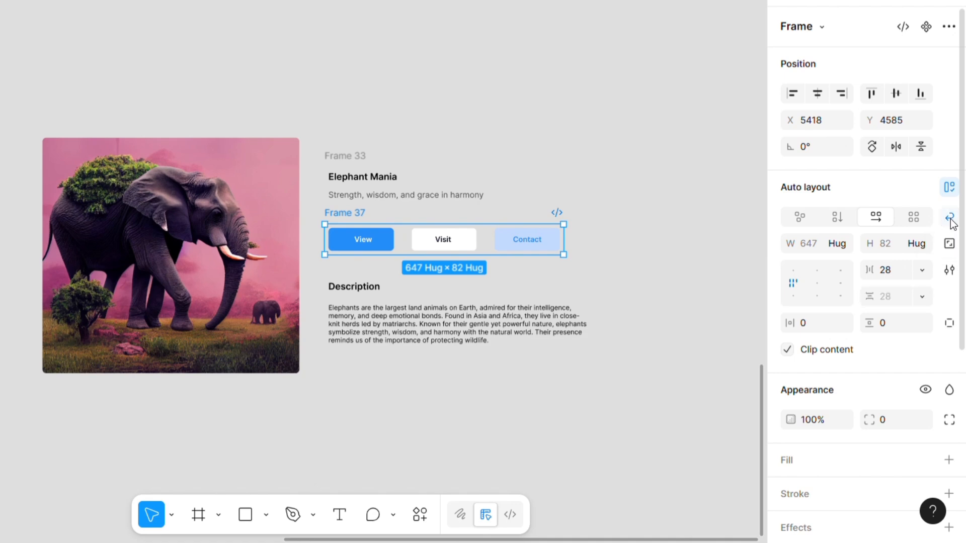
left_click_drag(563, 240, 576, 242)
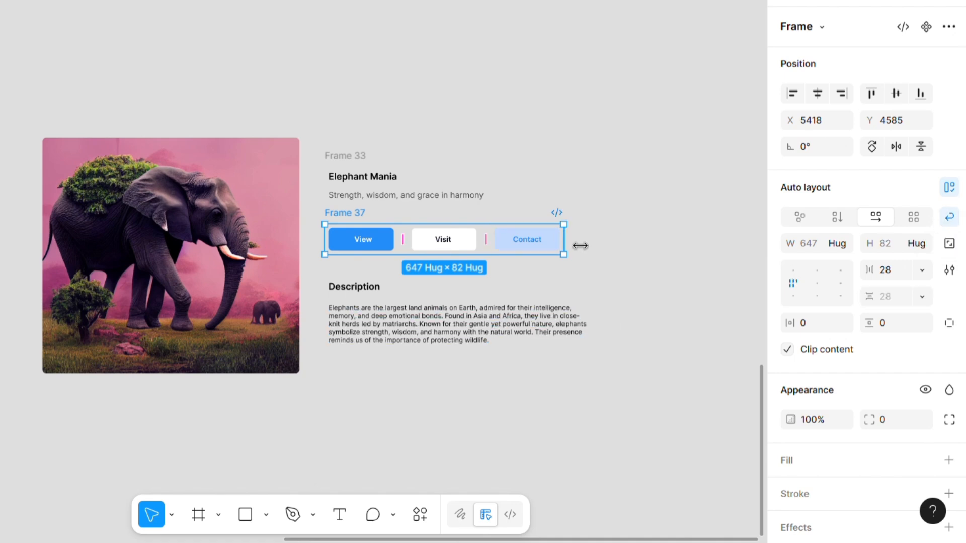
left_click(621, 263)
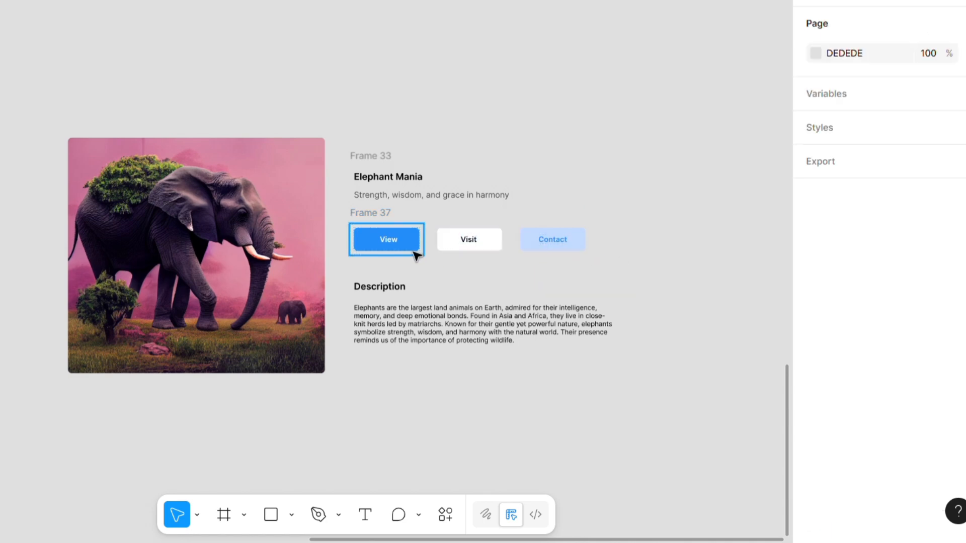
- Wrap the "Description" heading and the elephant paragraph each in their own auto layout frame
left_click(398, 294)
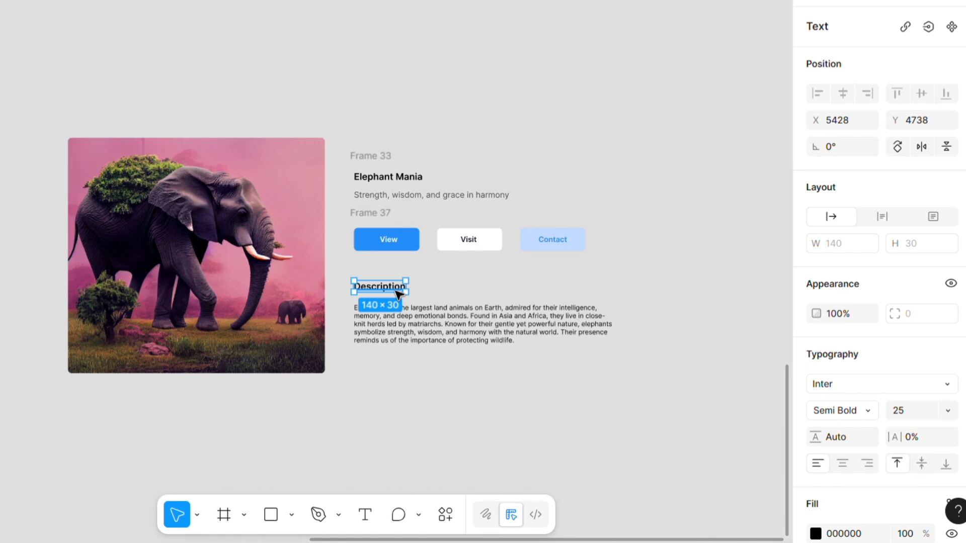
left_click(395, 300)
left_click(395, 293)
key("shift+a")
left_click(412, 327)
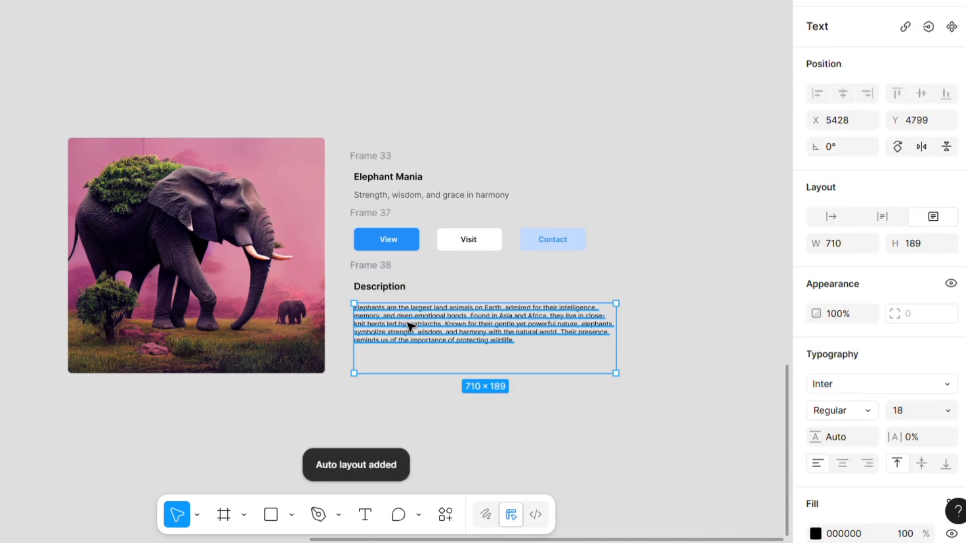
double_click(457, 373)
key("shift+a")
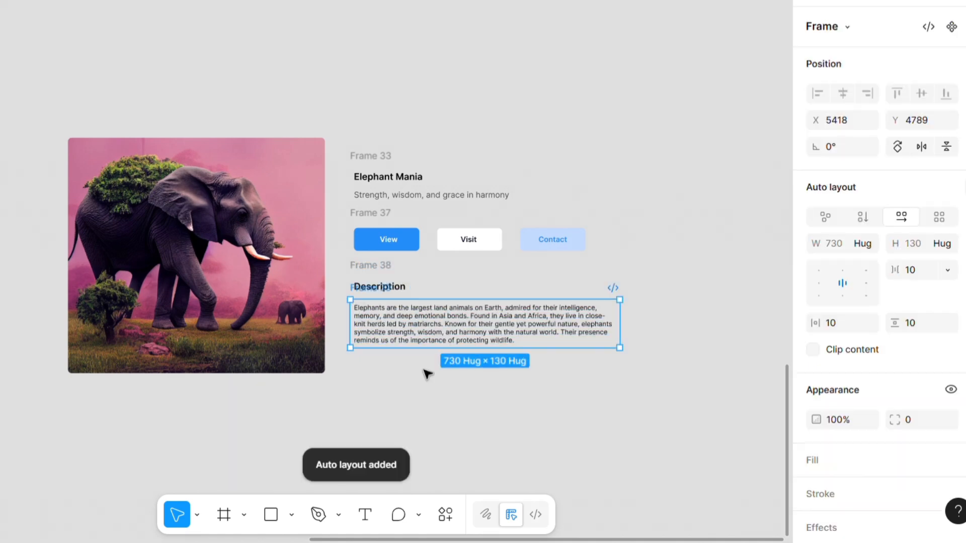
- Combine the description heading and paragraph frames into one vertical auto layout frame
left_click(427, 373)
left_click_drag(555, 360, 346, 273)
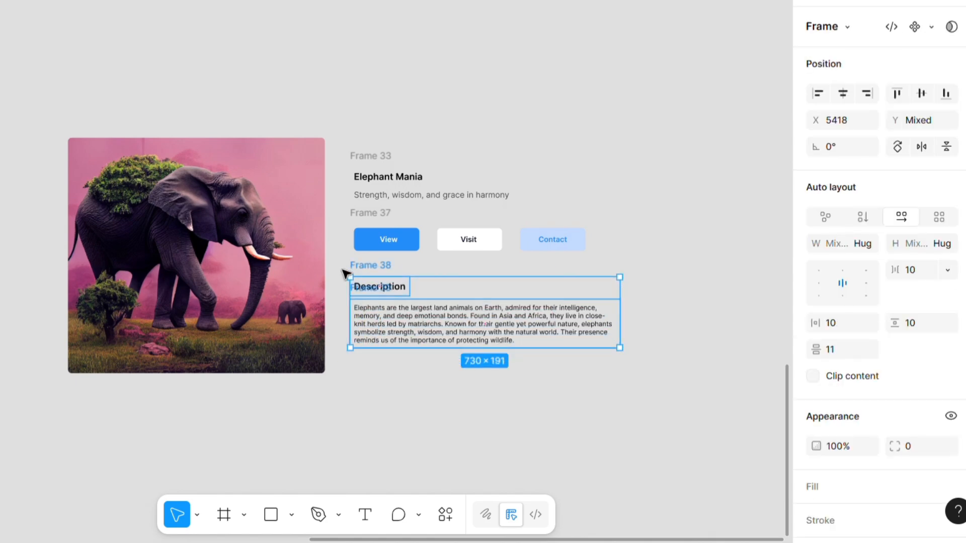
key("shift+a")
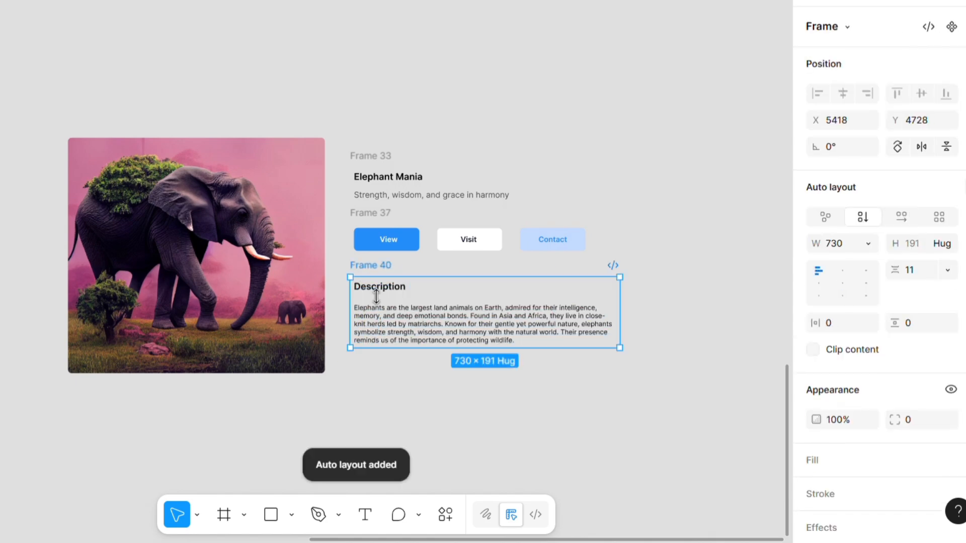
- Set the "Description" heading frame's width to Fill container and align its content to the left
left_click(392, 296)
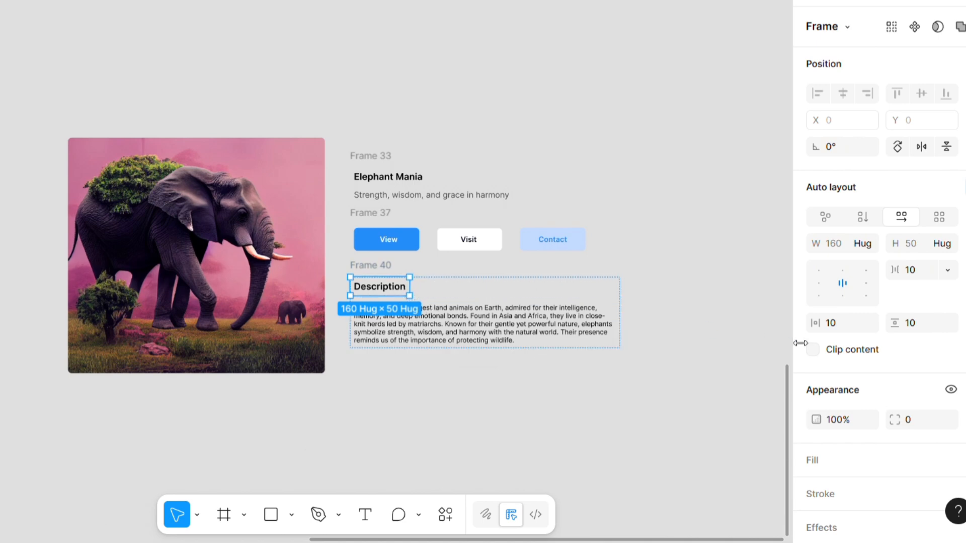
left_click(863, 245)
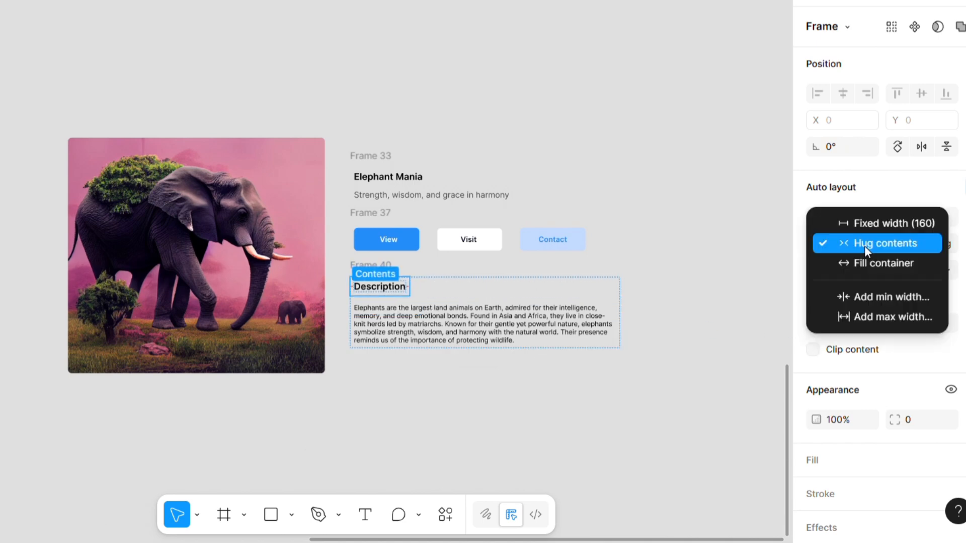
left_click(868, 262)
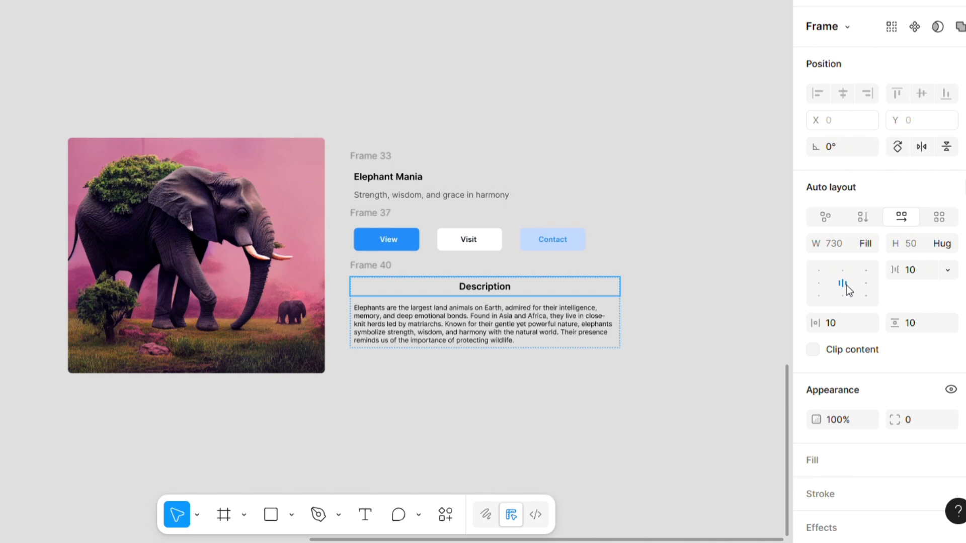
left_click(816, 284)
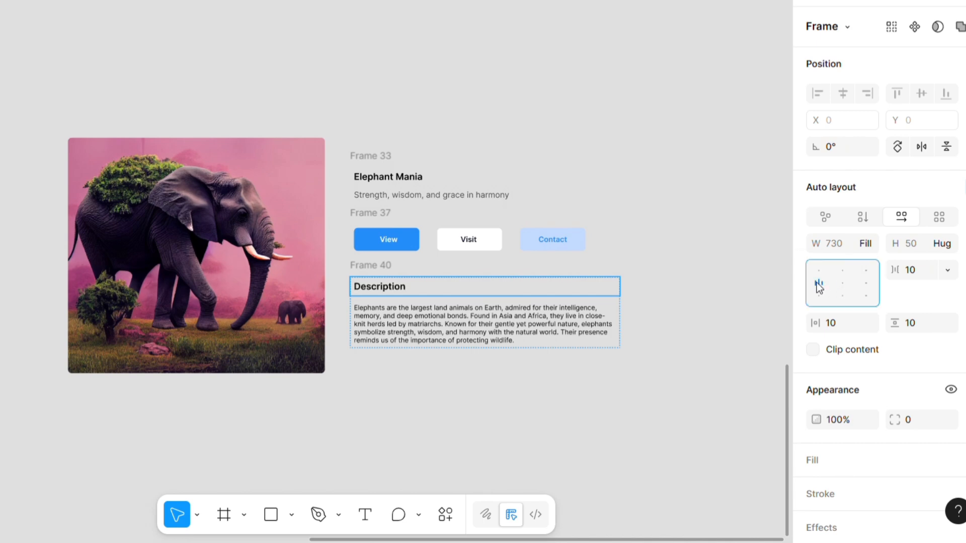
left_click(661, 307)
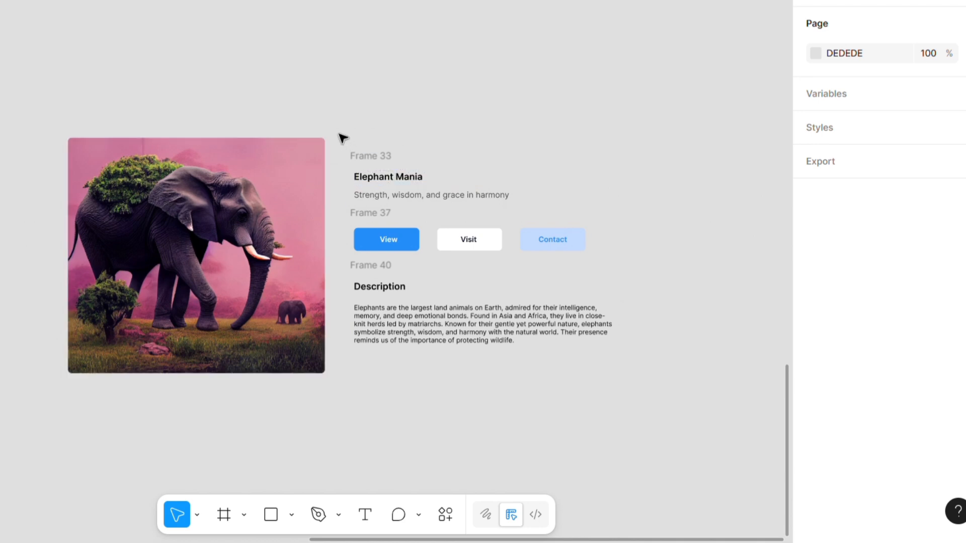
- Combine the title, button row and description frames into one vertical auto layout frame
left_click_drag(336, 131, 692, 385)
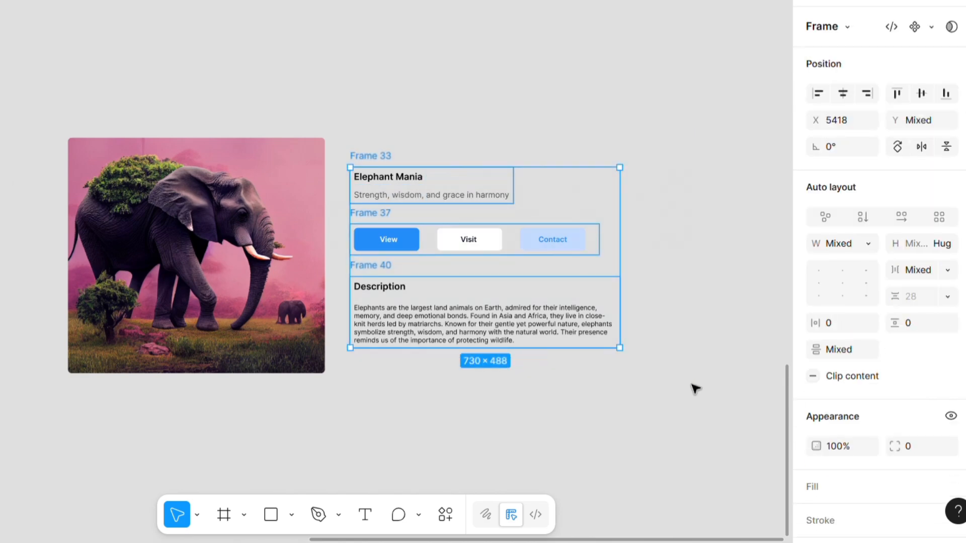
key("shift+a")
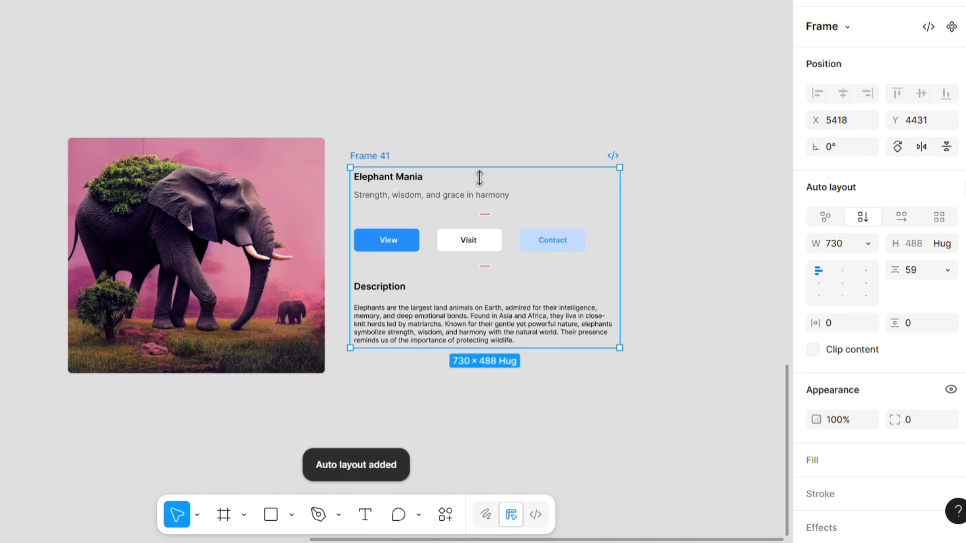
left_click(551, 241)
left_click(623, 212)
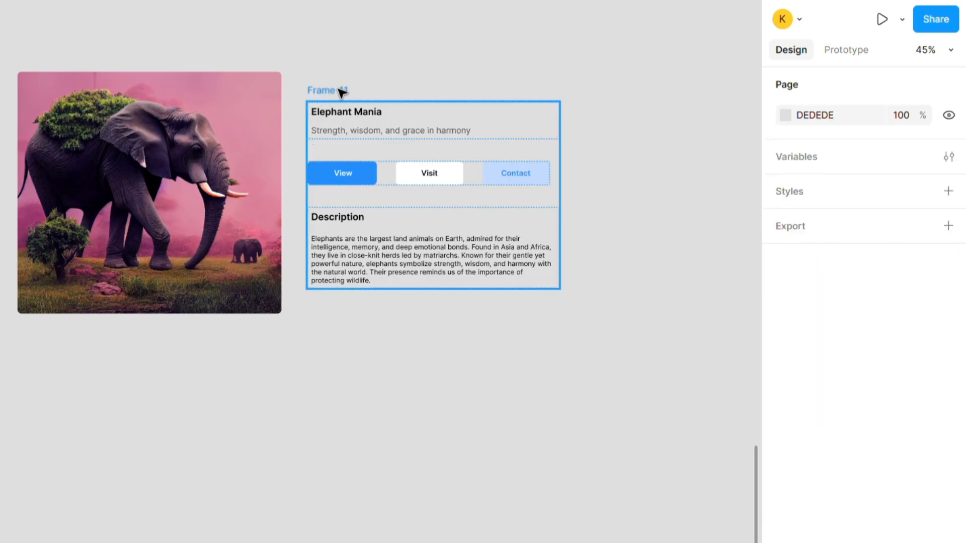
- Widen the combined text frame to about 704 and set its button row's width to Fill container
left_click(341, 92)
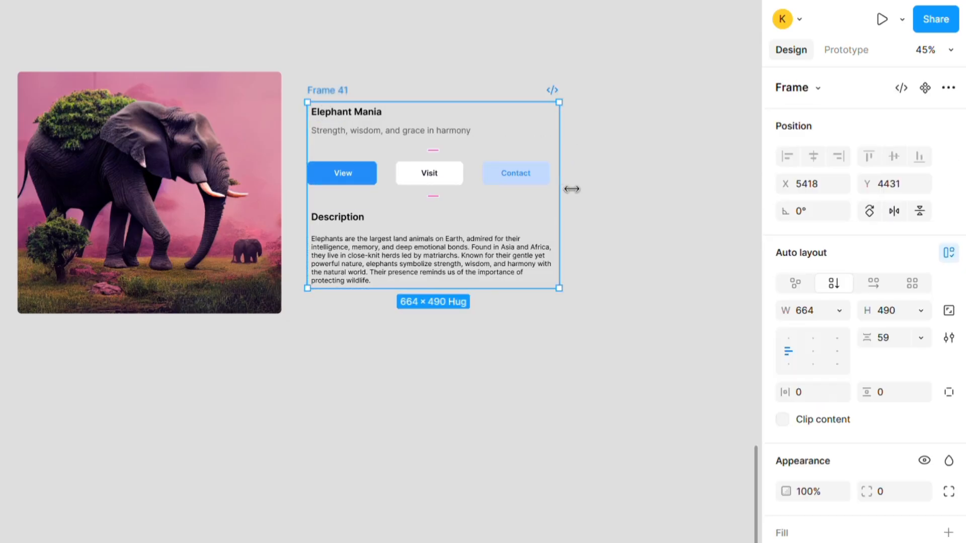
mouse_move(571, 189)
left_mouse_down()
mouse_move(514, 190)
mouse_move(588, 190)
left_mouse_up()
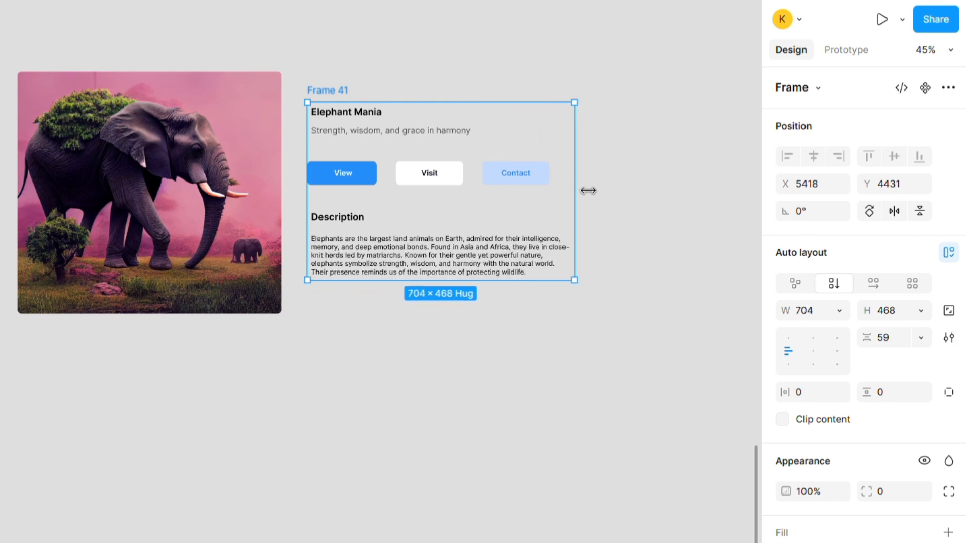
left_click(549, 182)
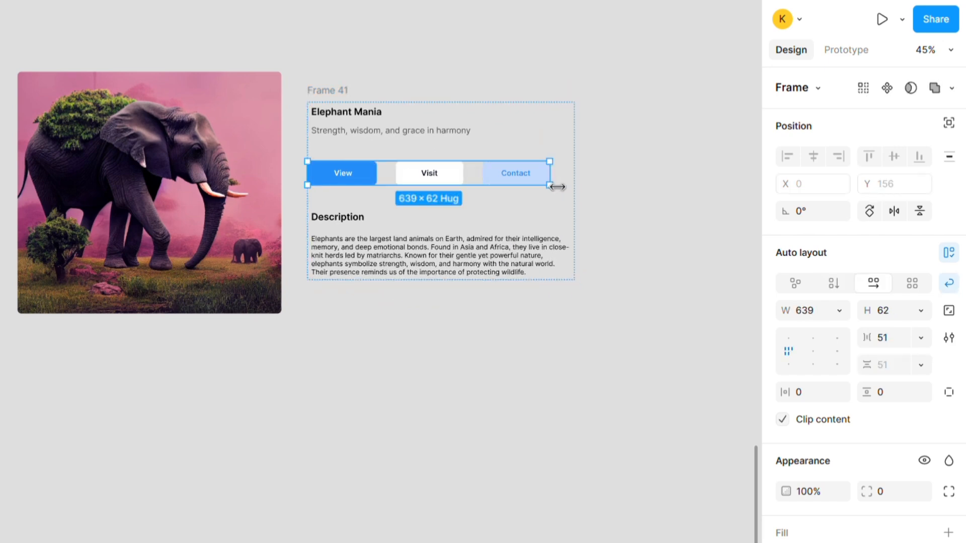
left_click(829, 315)
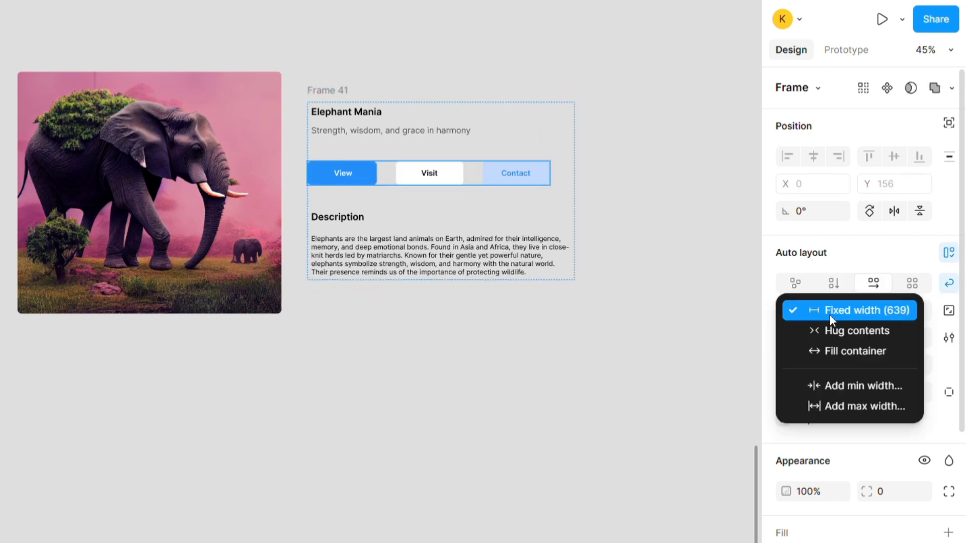
left_click(835, 350)
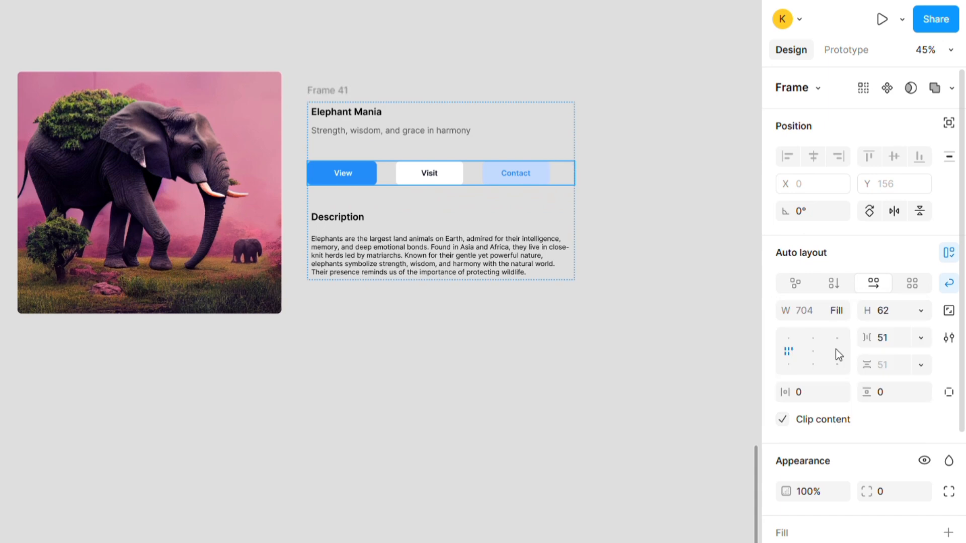
left_click(623, 209)
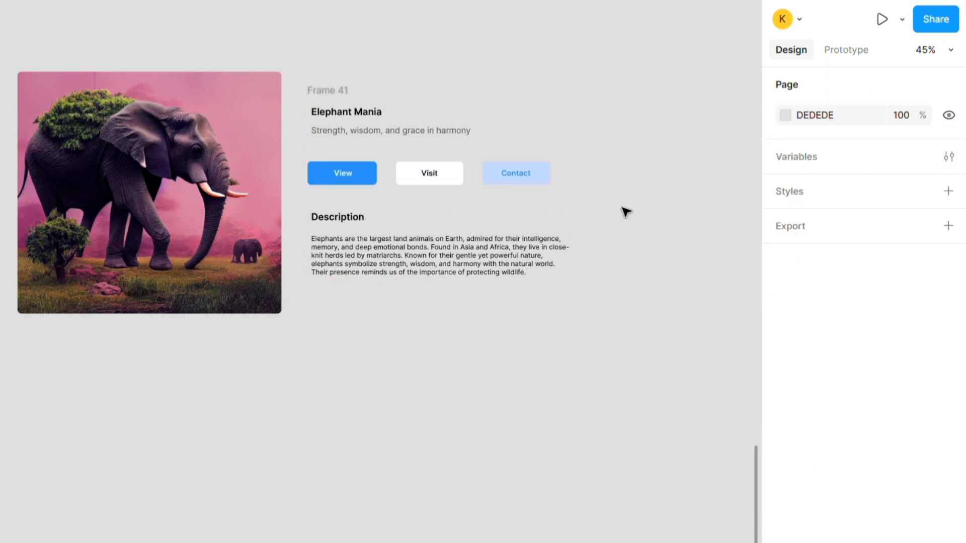
- Check the title block's width setting and narrow the combined text frame slightly to test its reflow
left_click(458, 136)
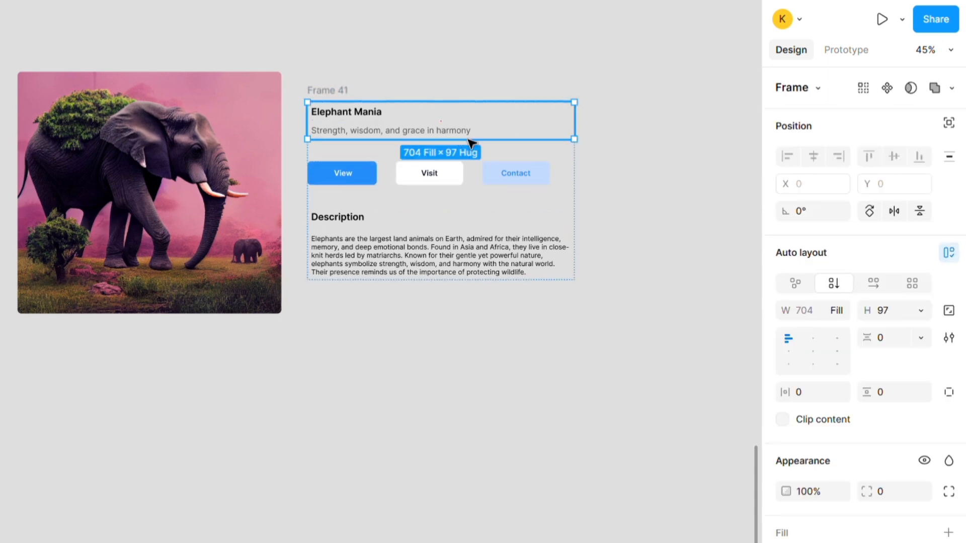
left_click(729, 240)
left_click(342, 94)
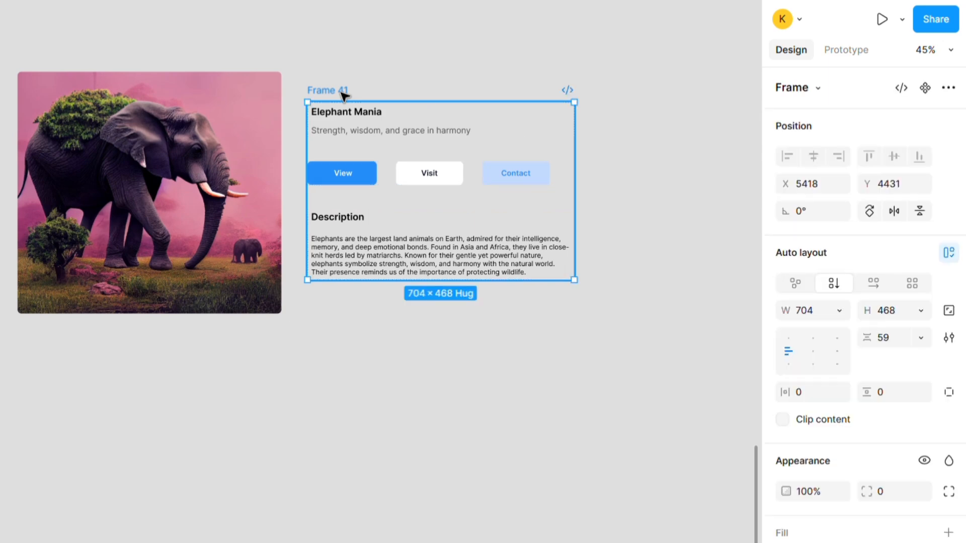
mouse_move(579, 167)
left_mouse_down()
mouse_move(429, 161)
mouse_move(601, 166)
mouse_move(463, 160)
mouse_move(572, 153)
left_mouse_up()
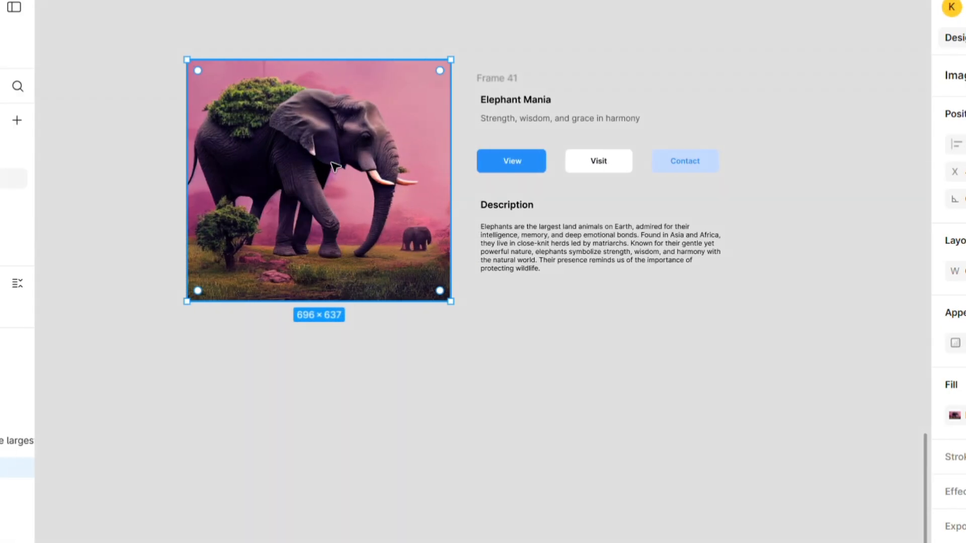
- Wrap the elephant image in an auto layout frame and combine it with the text frame in one horizontal auto layout frame
key("shift+a")
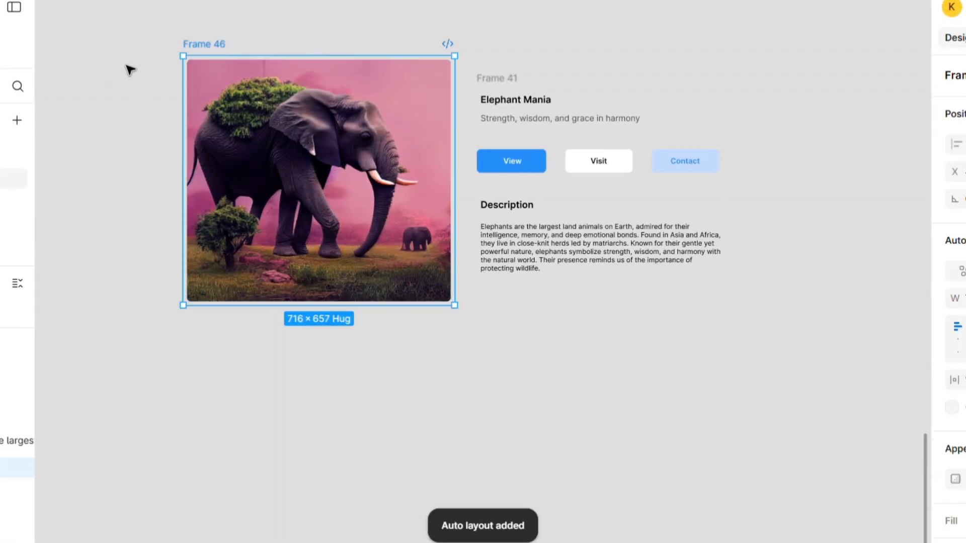
left_click(129, 69)
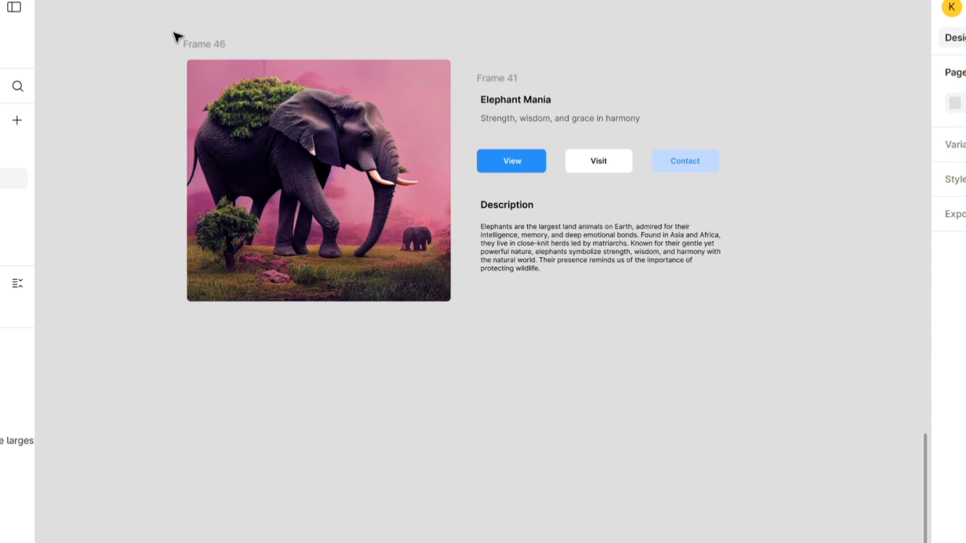
left_click_drag(151, 22, 791, 338)
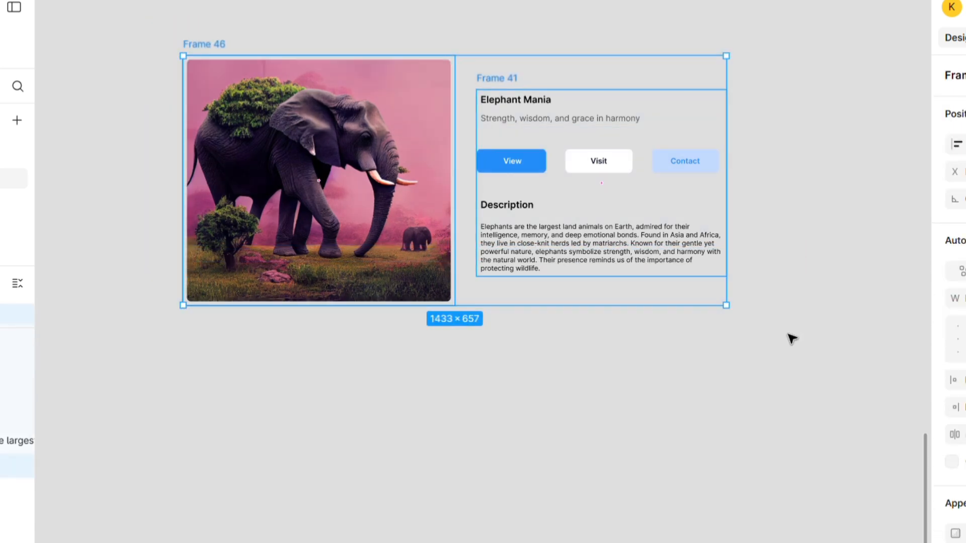
key("shift+a")
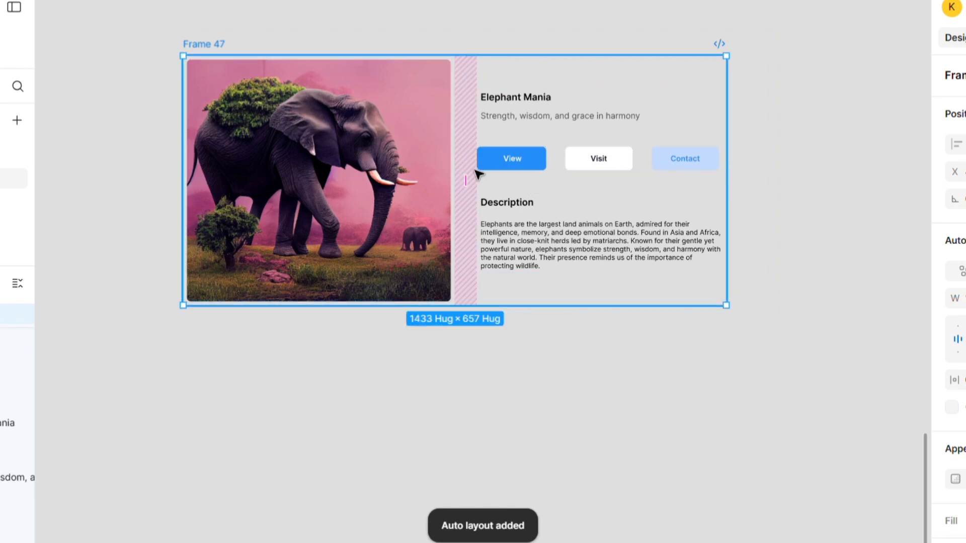
- Set the gap between the image and text frames to 30 and the text frame's vertical spacing to 72
left_click_drag(478, 192, 474, 192)
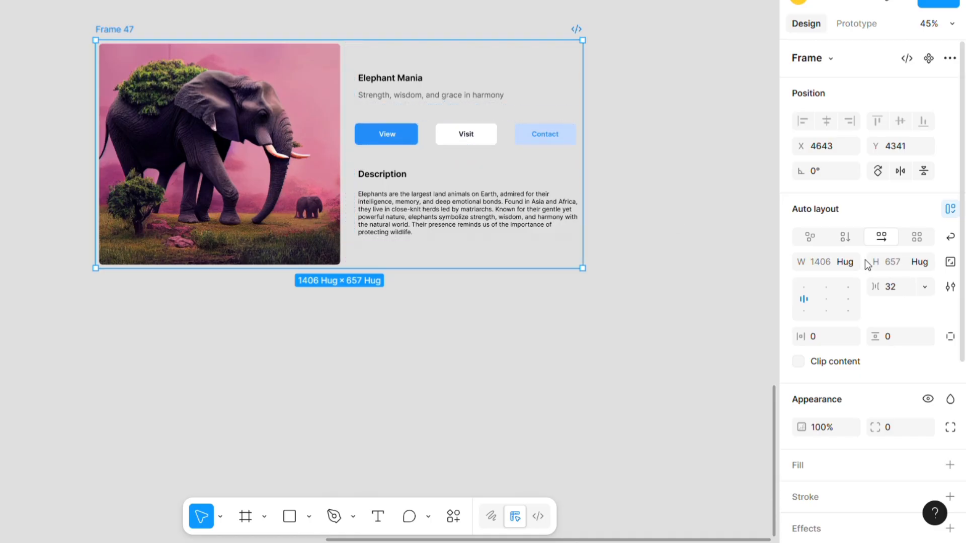
left_click(898, 288)
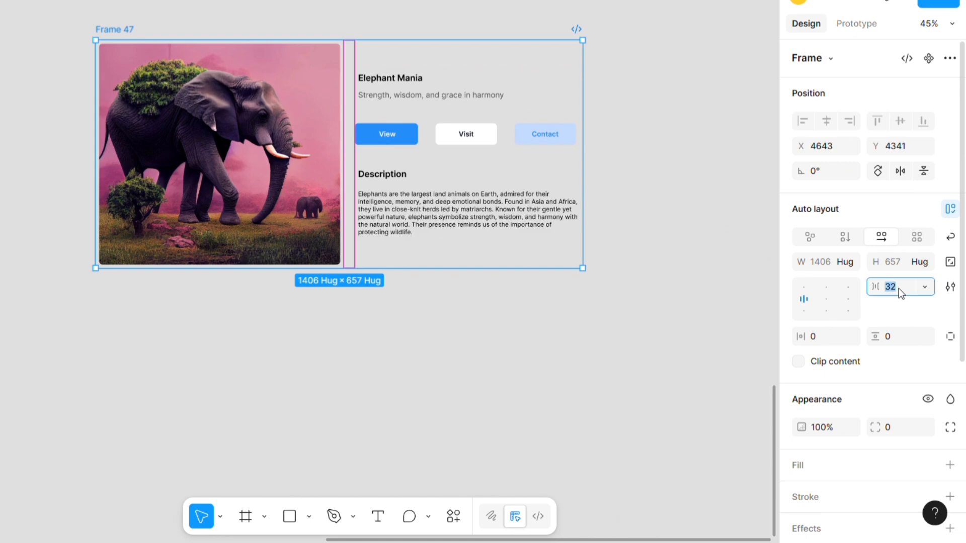
type("30")
key("Return")
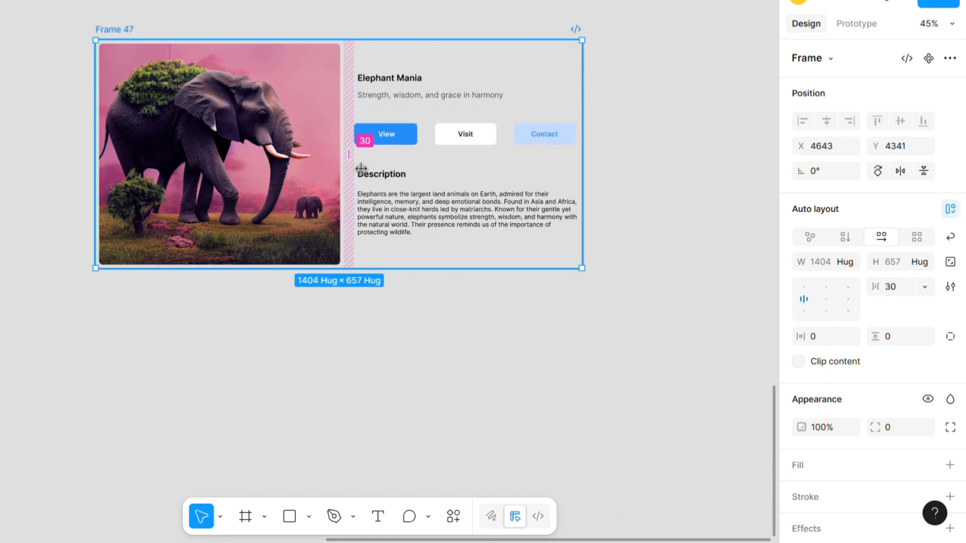
left_click(463, 125)
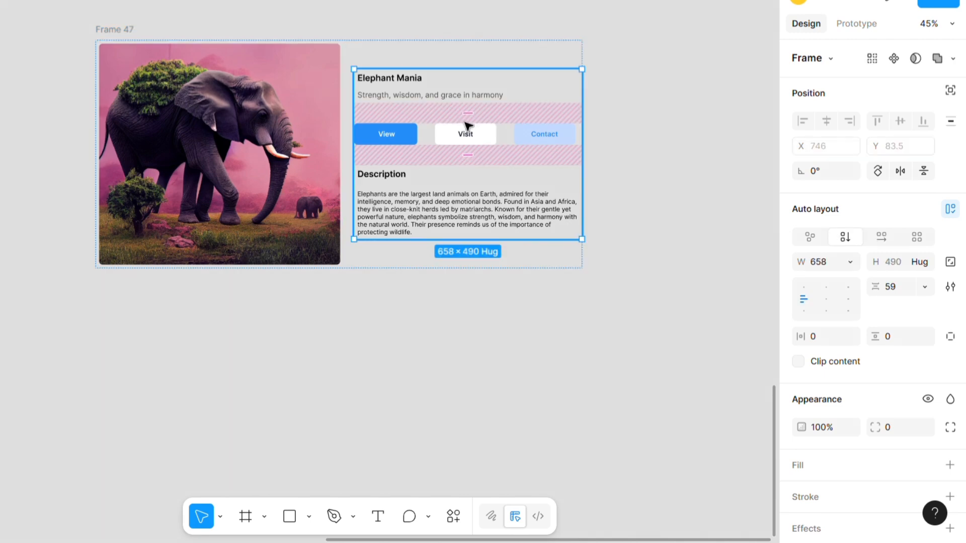
left_click_drag(477, 128, 476, 129)
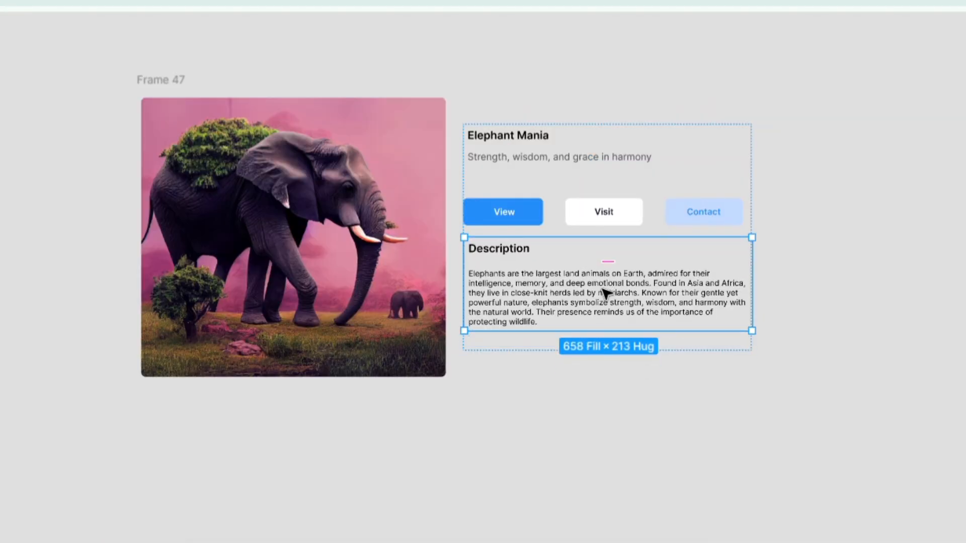
- Try reordering the title, button row and description blocks within the vertical text frame
left_click_drag(610, 295, 610, 238)
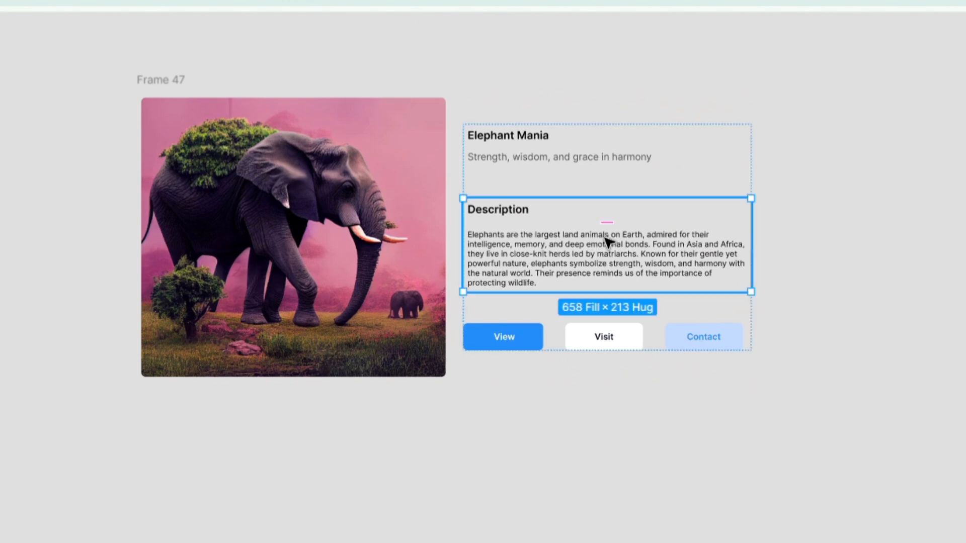
left_click_drag(570, 160, 578, 276)
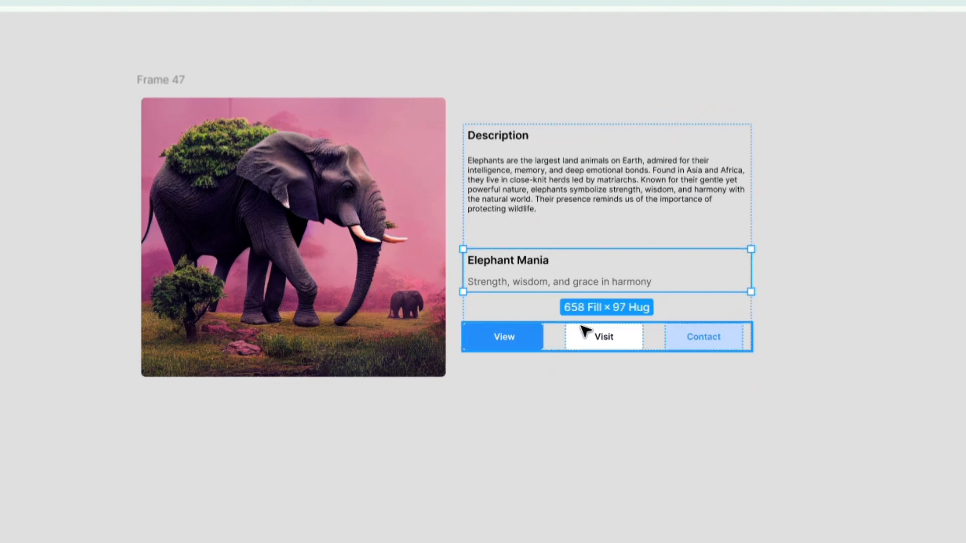
left_click_drag(589, 336, 571, 263)
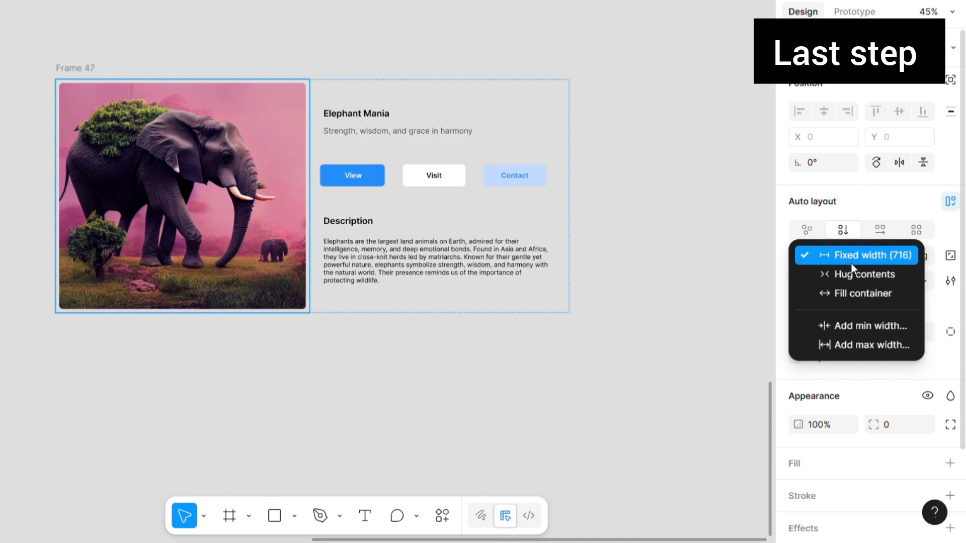
- Set the widths of the elephant image frame and the combined text frame to Fill container
left_click(863, 293)
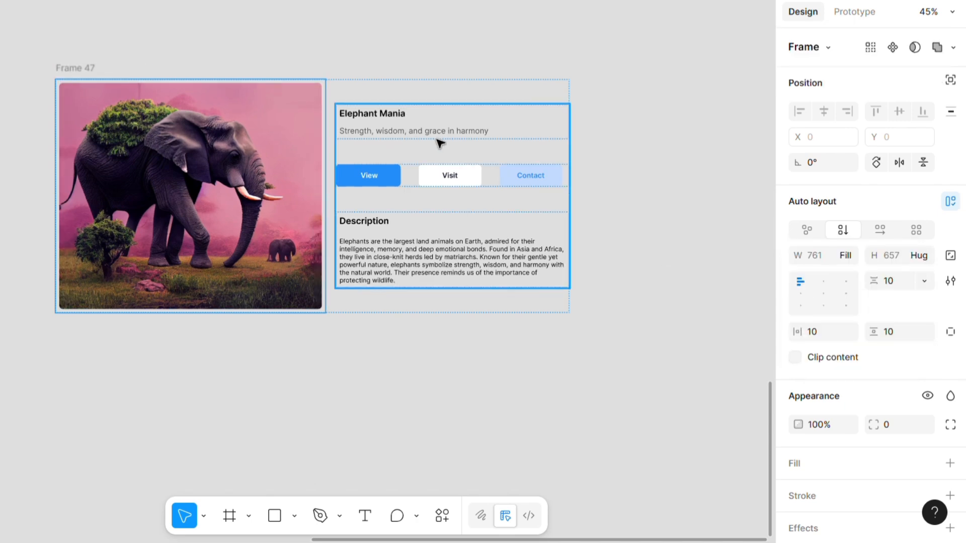
left_click(459, 133)
left_click(845, 256)
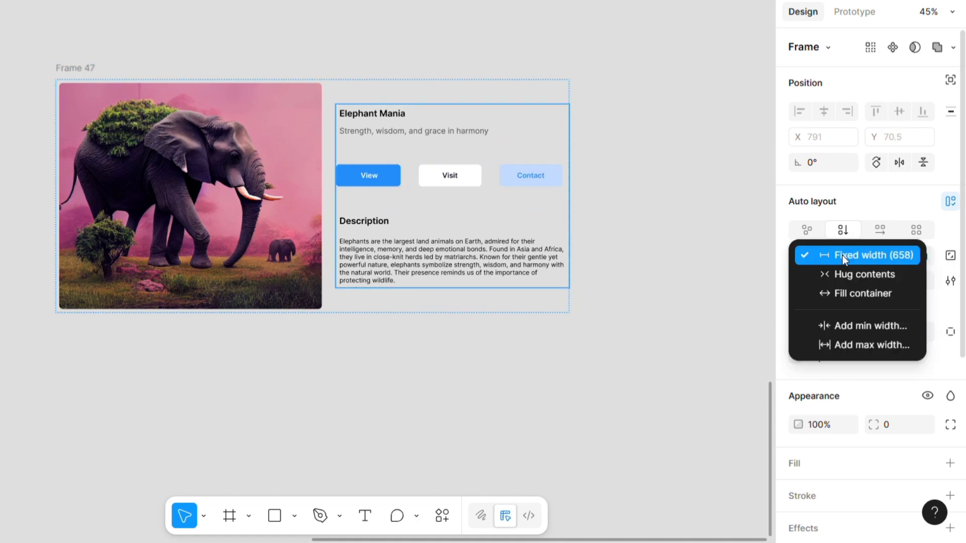
left_click(853, 293)
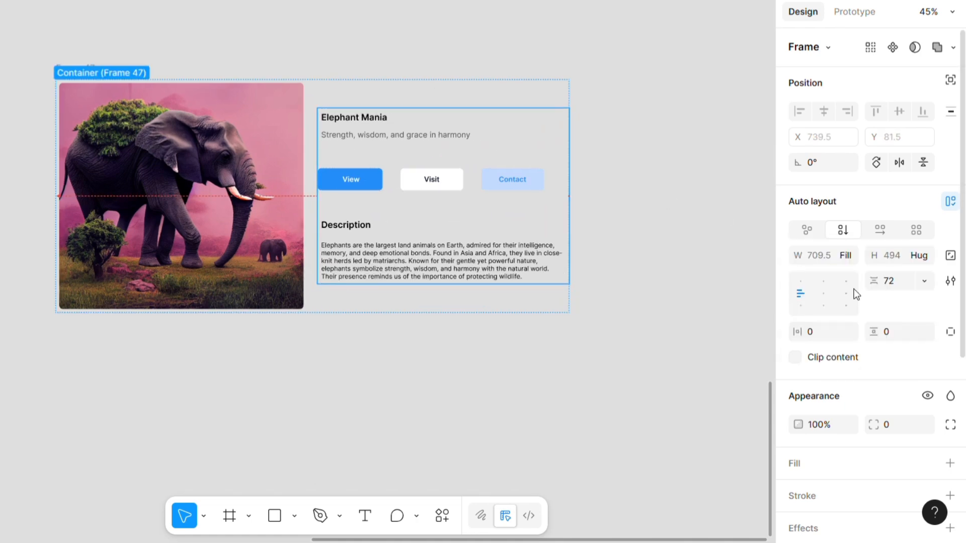
- Narrow the outer card frame to about 1378 wide and reposition it at about X 4654, Y 4551
left_click(636, 222)
left_click(261, 101)
mouse_move(574, 201)
left_mouse_down()
mouse_move(451, 192)
mouse_move(500, 190)
mouse_move(567, 194)
mouse_move(429, 201)
mouse_move(560, 195)
left_mouse_up()
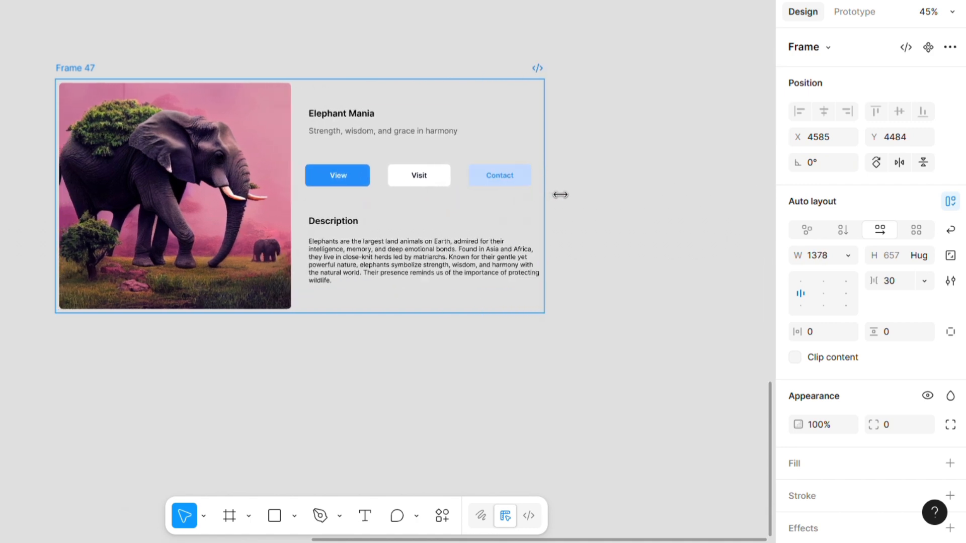
left_click_drag(84, 75, 111, 99)
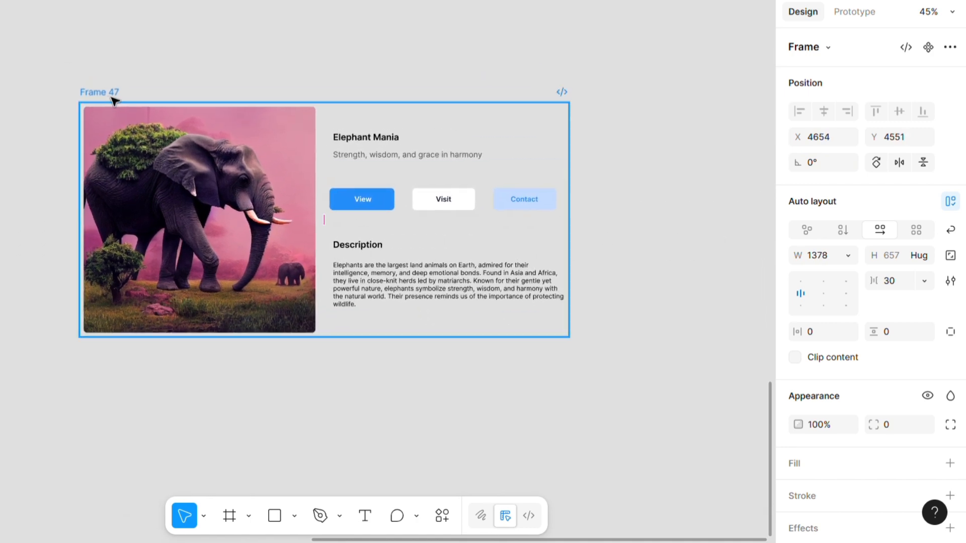
left_click(432, 80)
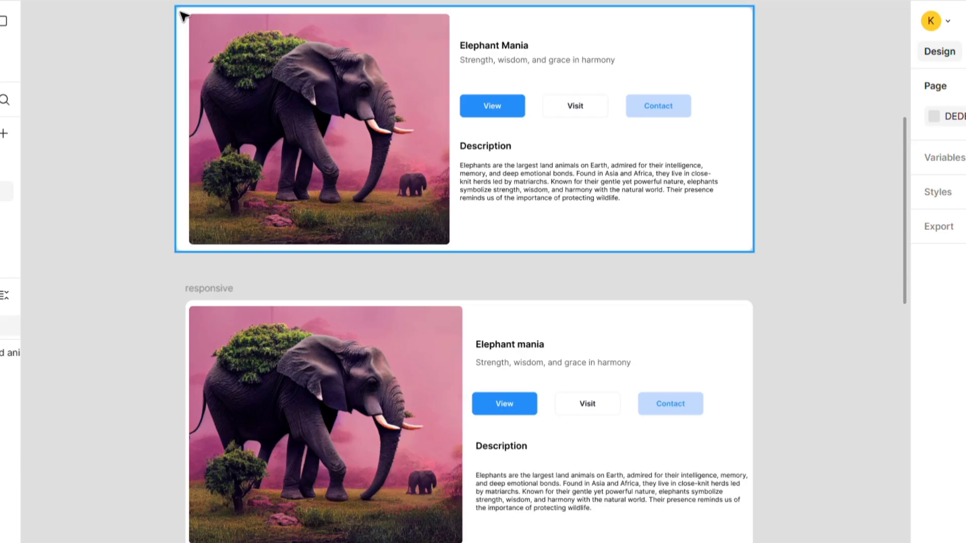
- Narrow the finished card without auto layout and the "responsive" card, the latter to about 1491 wide, to compare their reflow
left_click(183, 17)
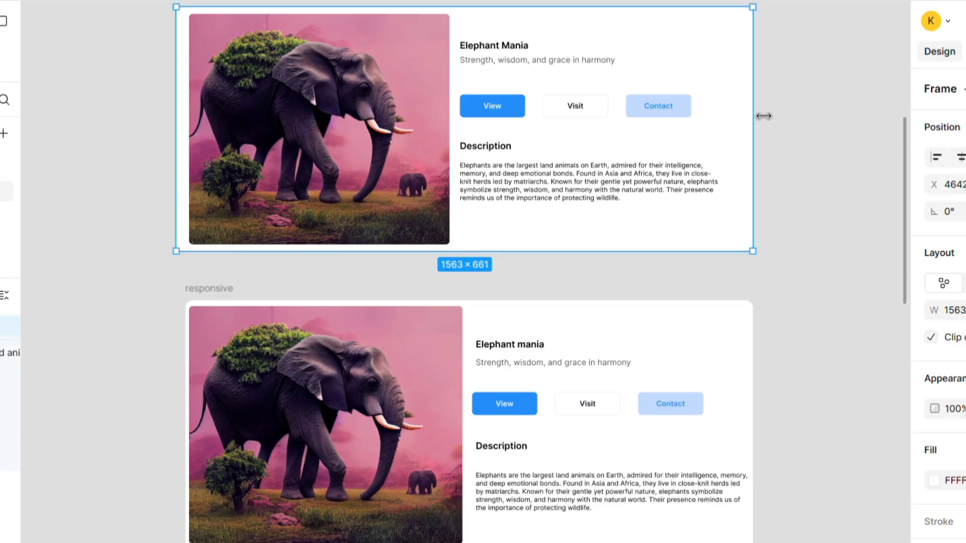
mouse_move(763, 116)
left_mouse_down()
mouse_move(483, 118)
mouse_move(750, 114)
left_mouse_up()
left_click(718, 334)
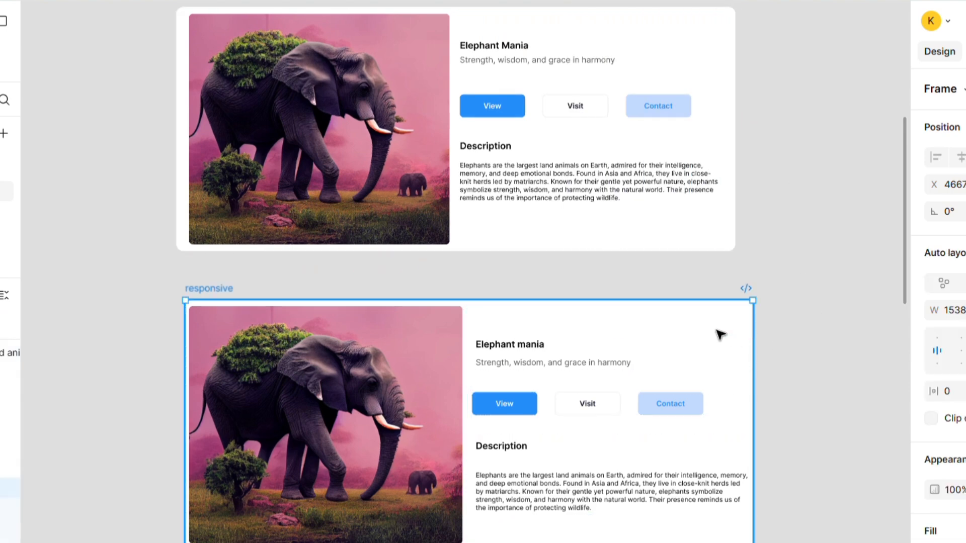
mouse_move(751, 353)
left_mouse_down()
mouse_move(743, 363)
mouse_move(655, 370)
mouse_move(750, 363)
mouse_move(739, 366)
mouse_move(618, 372)
mouse_move(751, 353)
left_mouse_up()
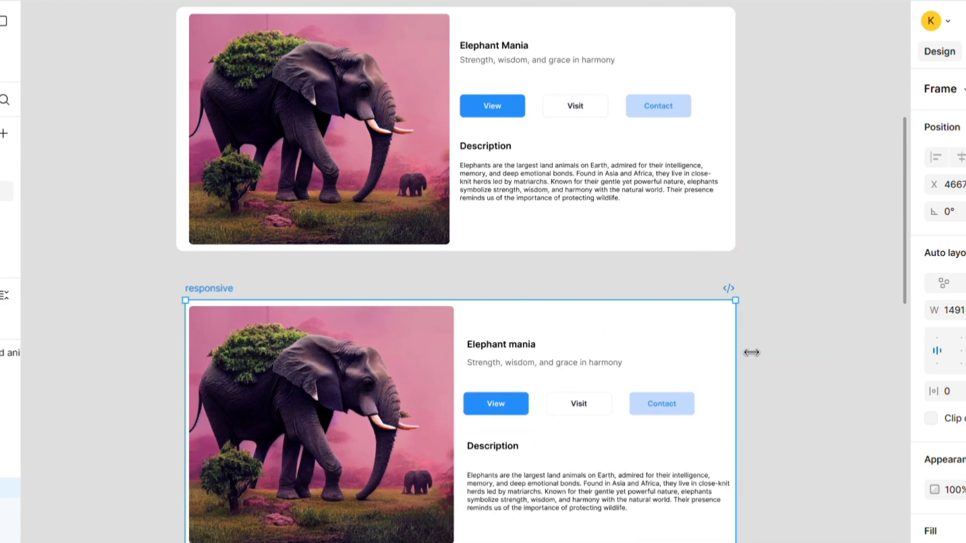